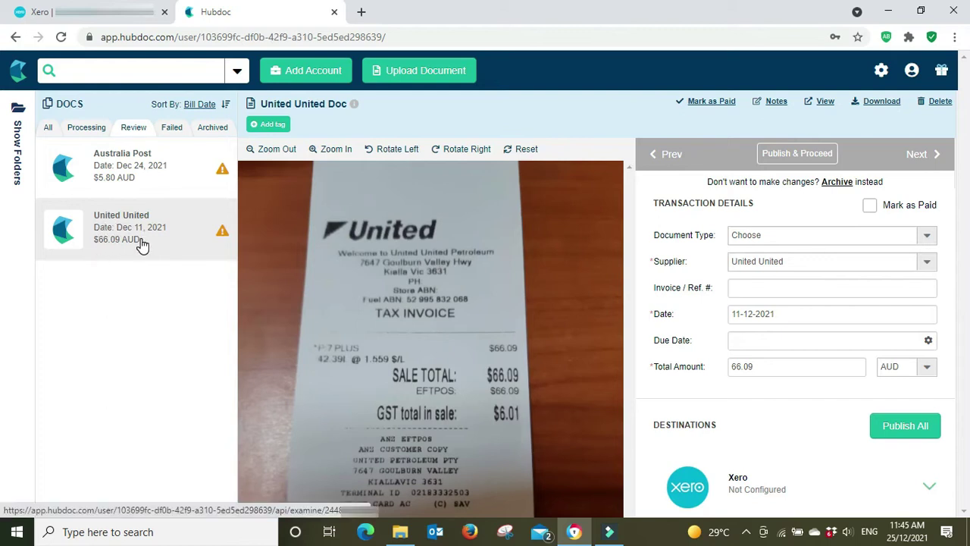
# Set the United United document's type to Receipt.
pyautogui.scroll(-2, 340, 479)
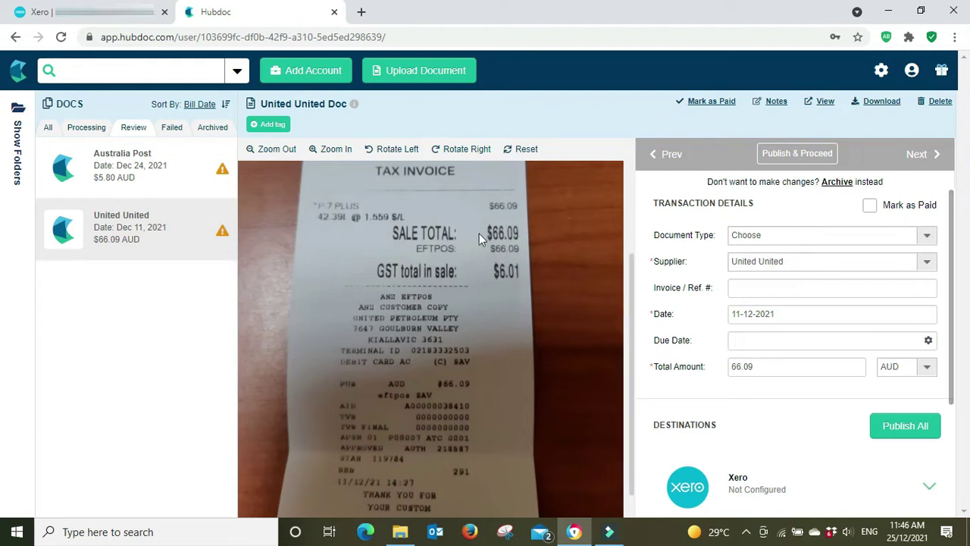
pyautogui.click(927, 237)
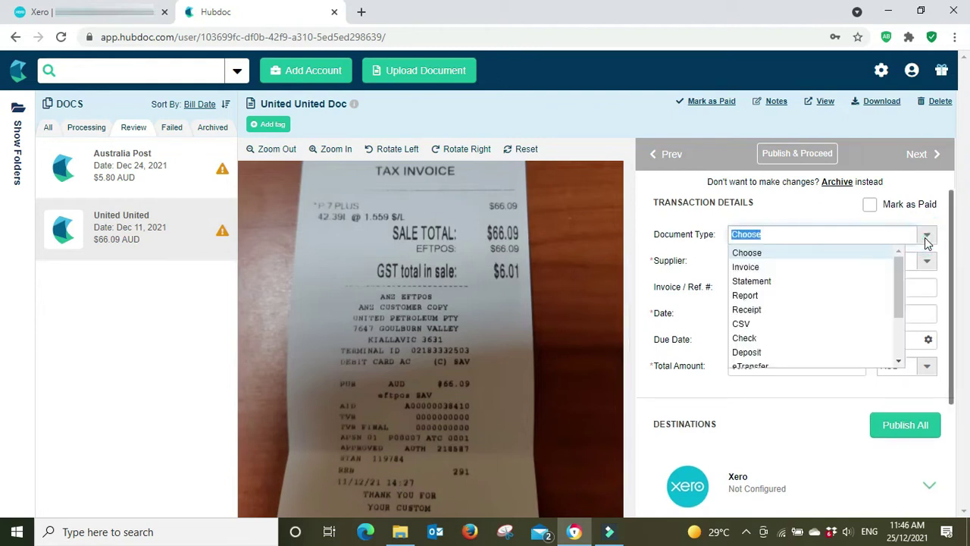
pyautogui.click(817, 307)
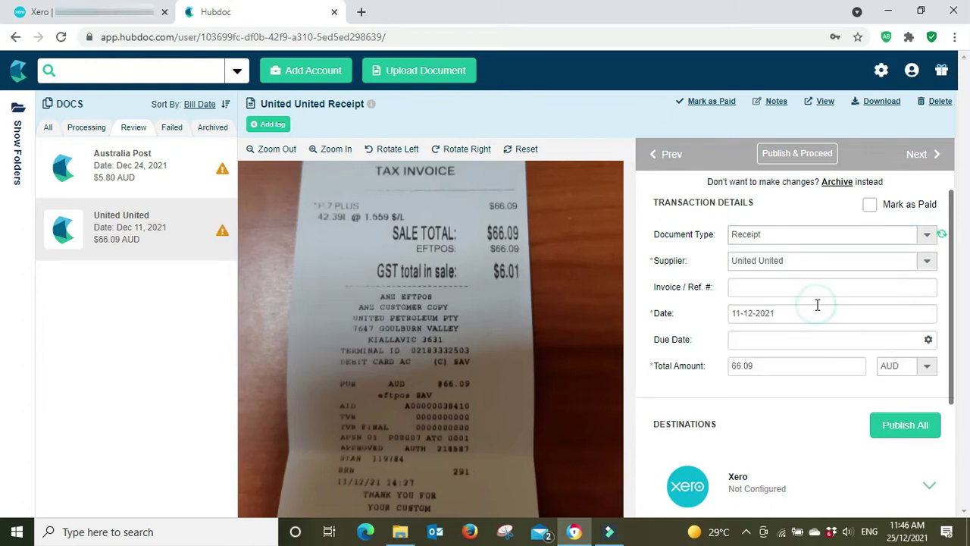
# Create a new supplier named Misc and assign it to the receipt.
pyautogui.click(789, 262)
pyautogui.write('Uni')
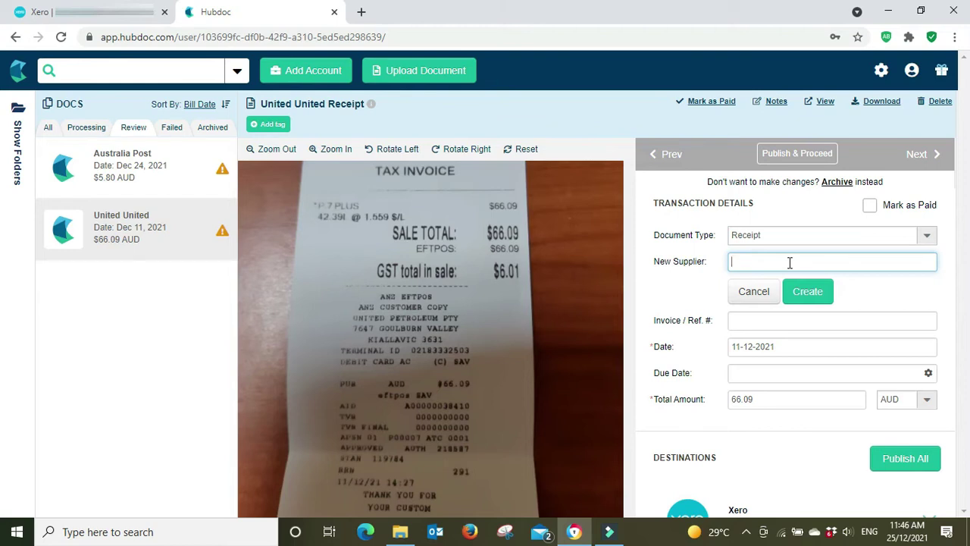
pyautogui.write('Misc')
pyautogui.click(818, 292)
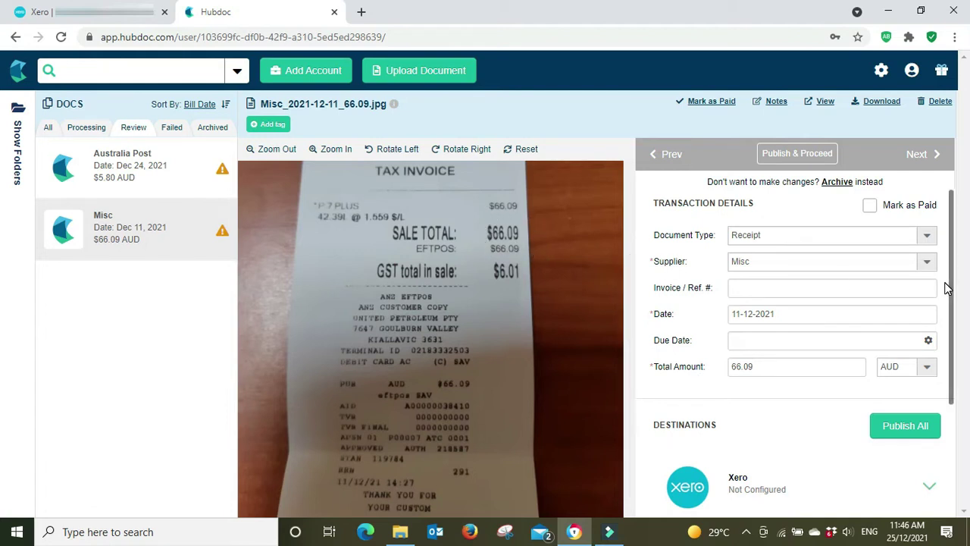
# Expand the Misc receipt's Xero destination and untick Save configuration for this supplier.
pyautogui.scroll(-3, 946, 288)
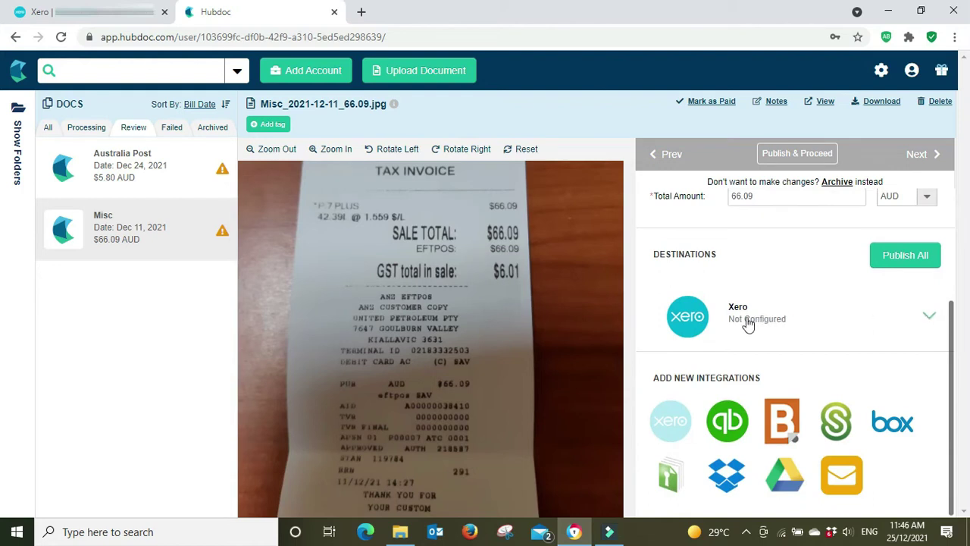
pyautogui.click(928, 320)
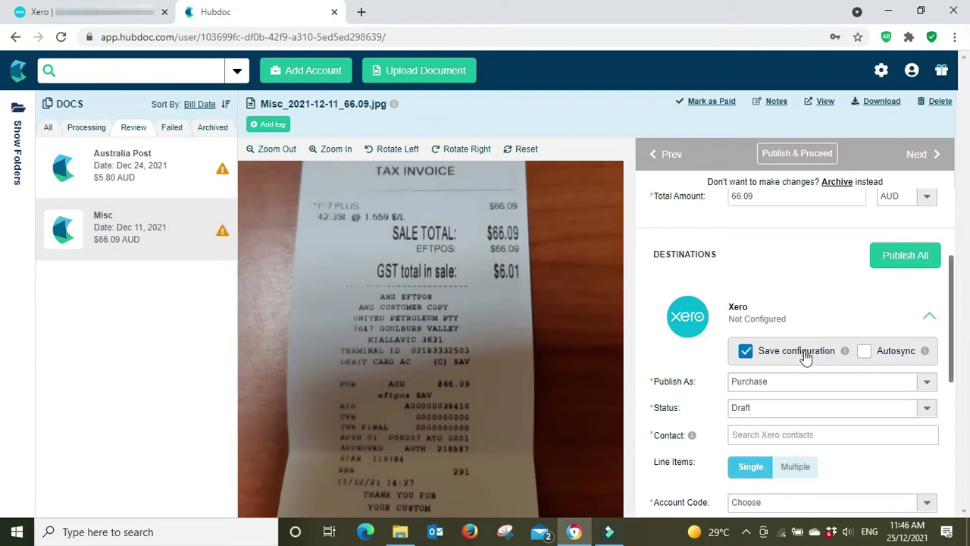
pyautogui.moveTo(845, 353)
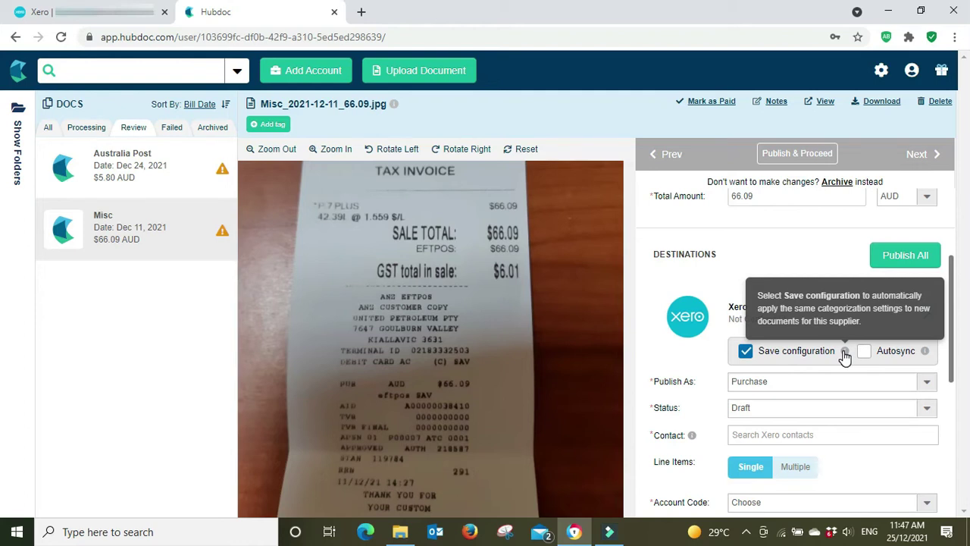
pyautogui.scroll(-1, 842, 364)
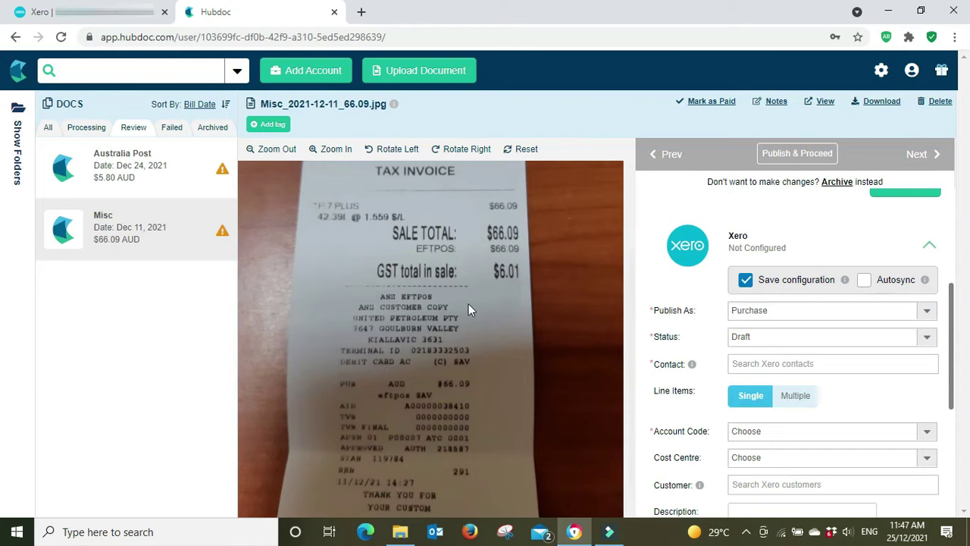
pyautogui.scroll(1, 469, 304)
pyautogui.scroll(3, 469, 304)
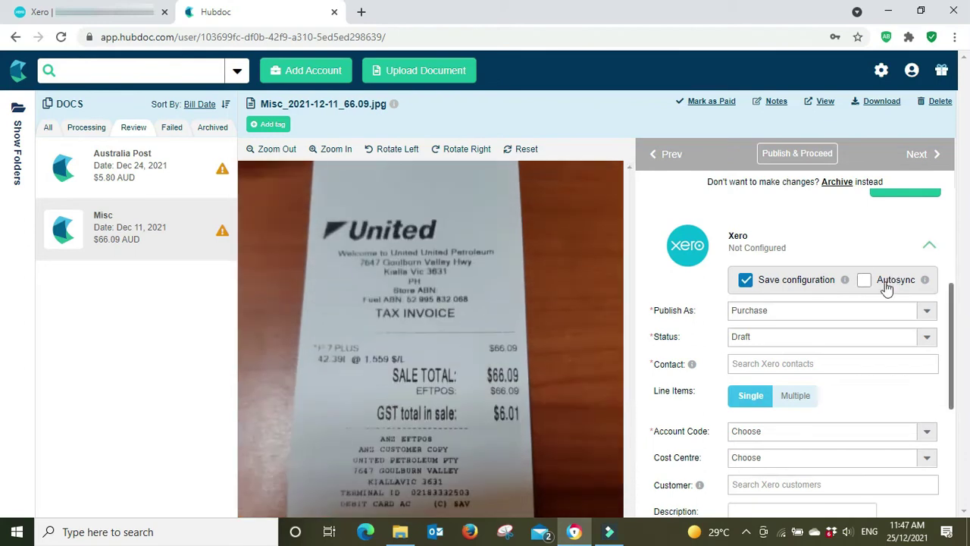
pyautogui.click(846, 281)
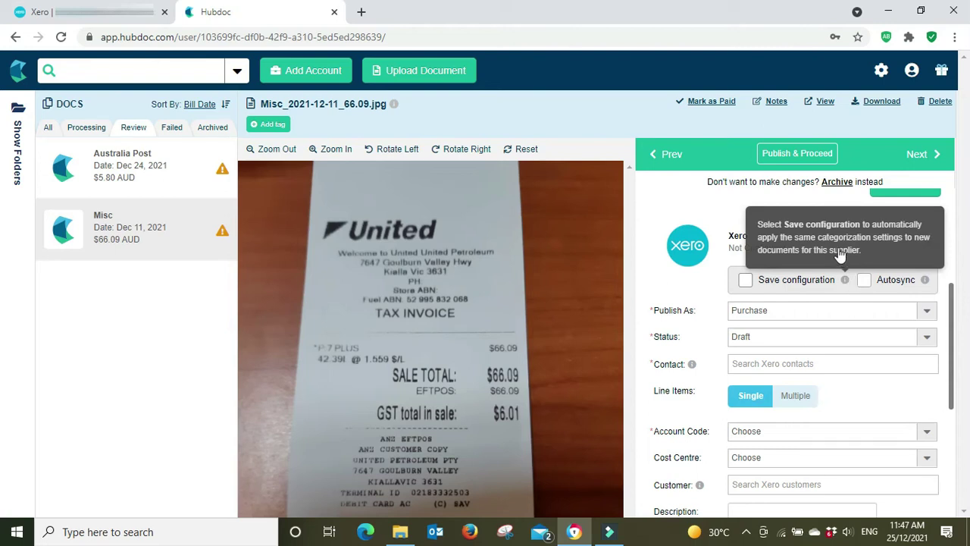
pyautogui.scroll(3, 946, 339)
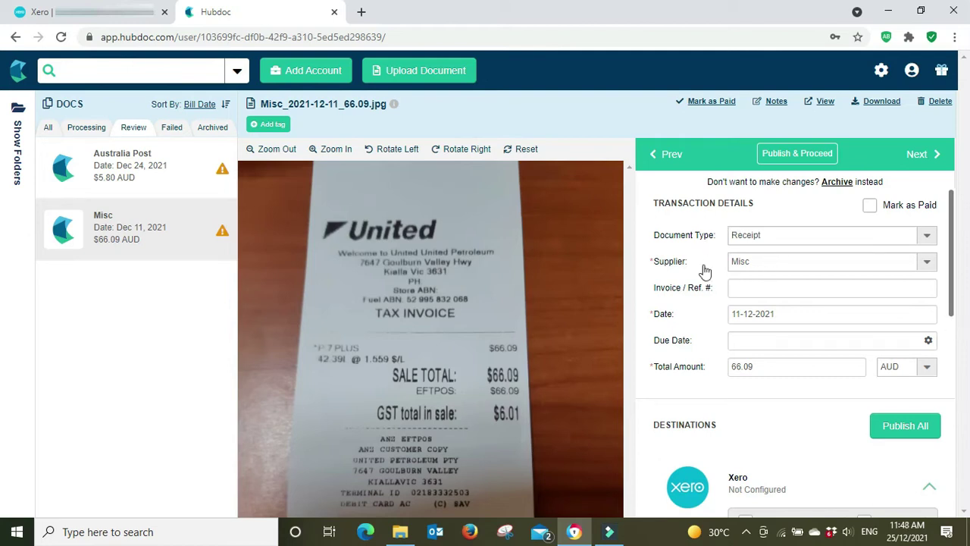
# Re-tick Save configuration in the Misc receipt's Xero settings, keeping Draft Purchase.
pyautogui.scroll(-3, 946, 281)
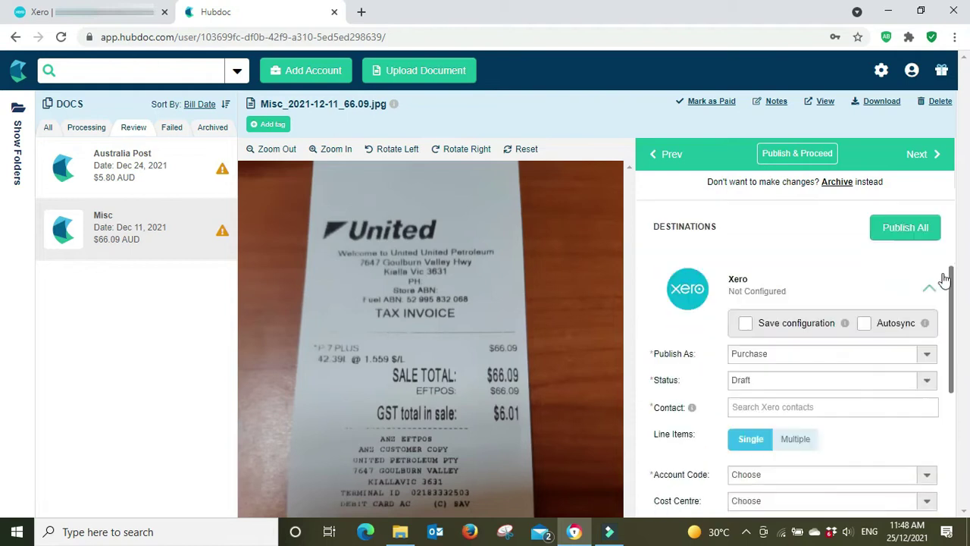
pyautogui.scroll(-2, 944, 279)
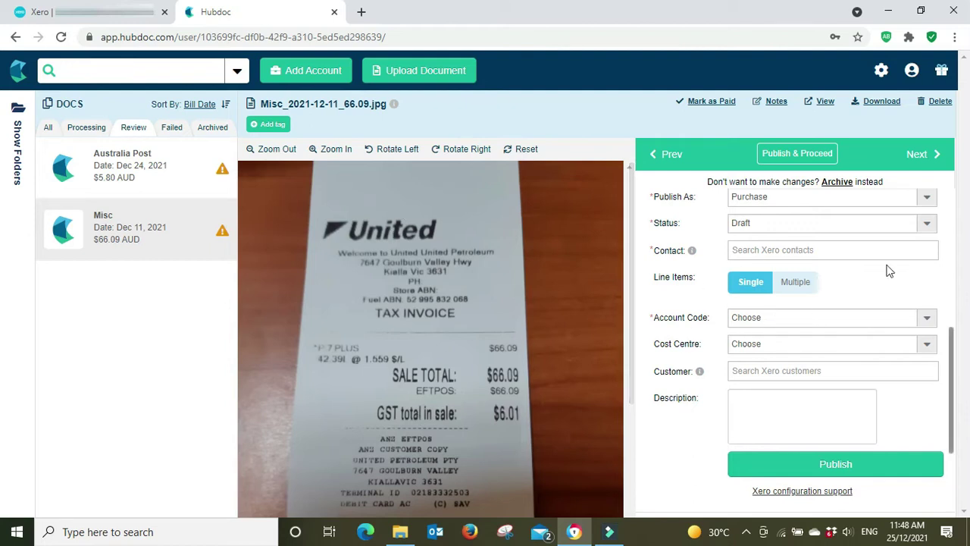
pyautogui.scroll(2, 948, 306)
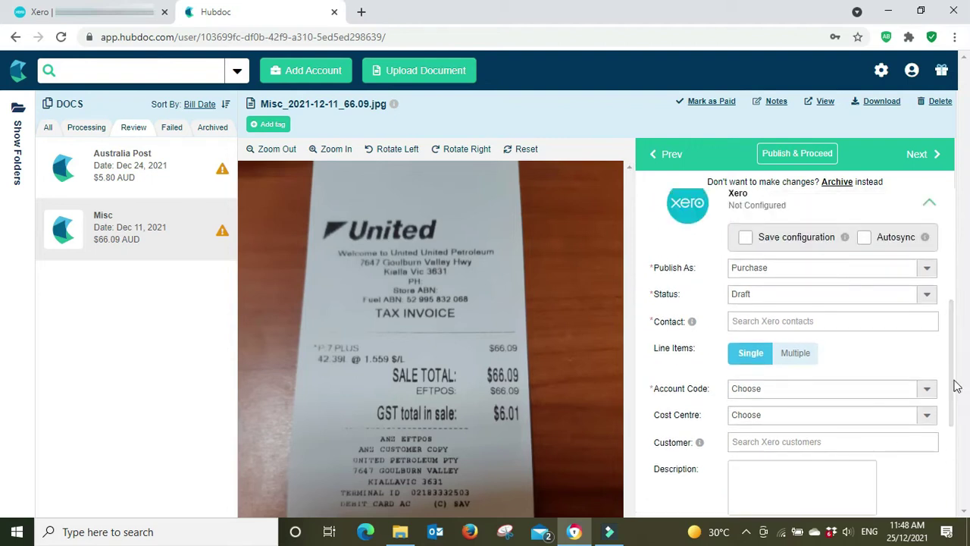
pyautogui.moveTo(927, 239)
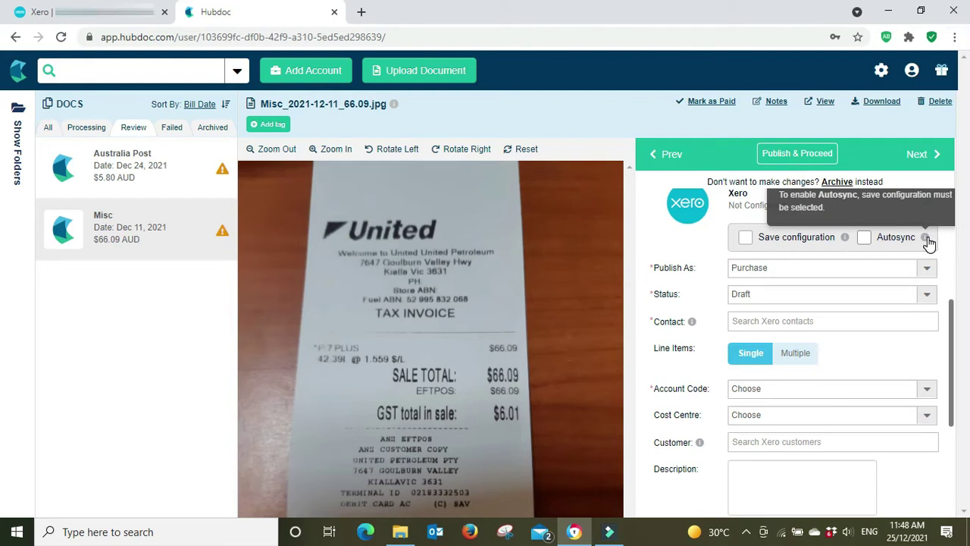
pyautogui.scroll(3, 872, 242)
pyautogui.scroll(1, 781, 231)
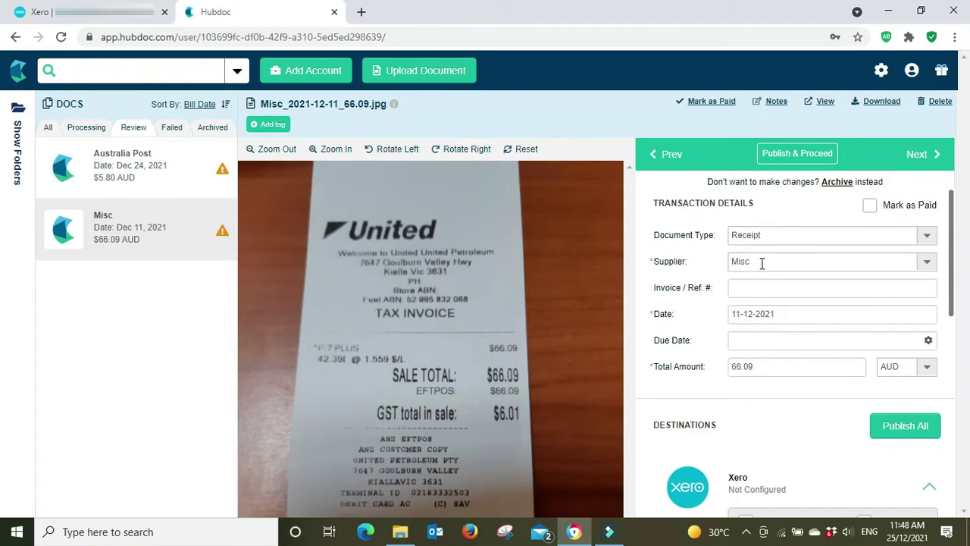
pyautogui.scroll(-3, 804, 379)
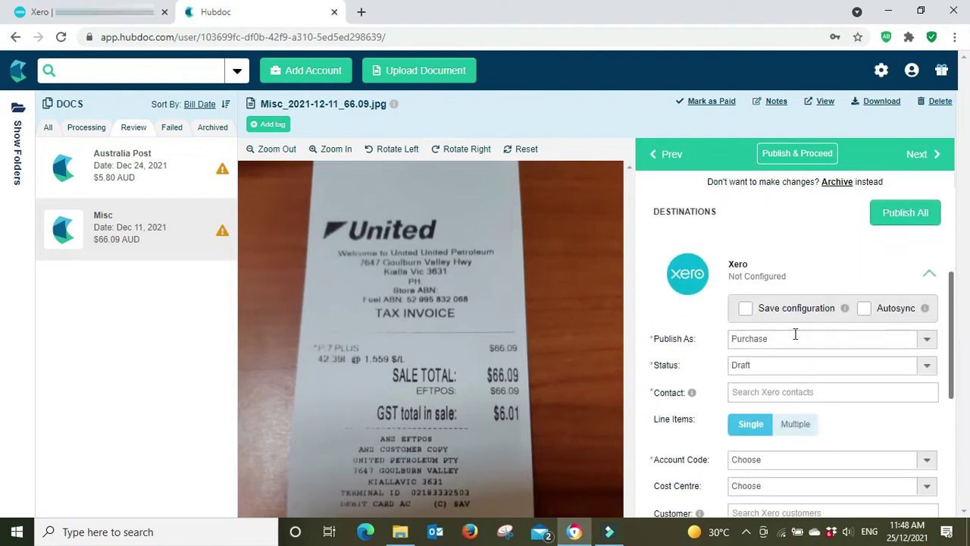
pyautogui.click(746, 309)
pyautogui.scroll(3, 770, 261)
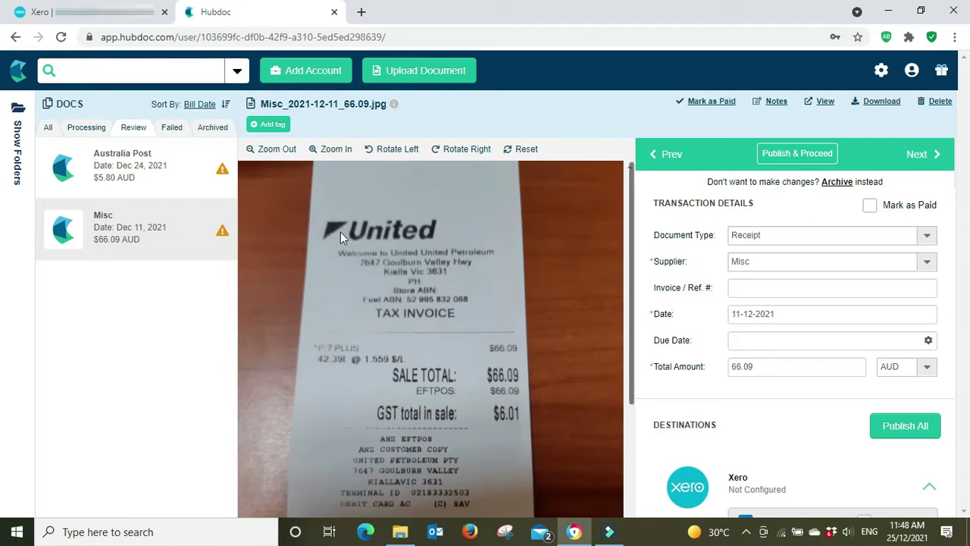
# Create a new supplier Fuel for the receipt, renaming it Fuel_2021-12-11_66.09.jpg.
pyautogui.click(775, 265)
pyautogui.click(784, 278)
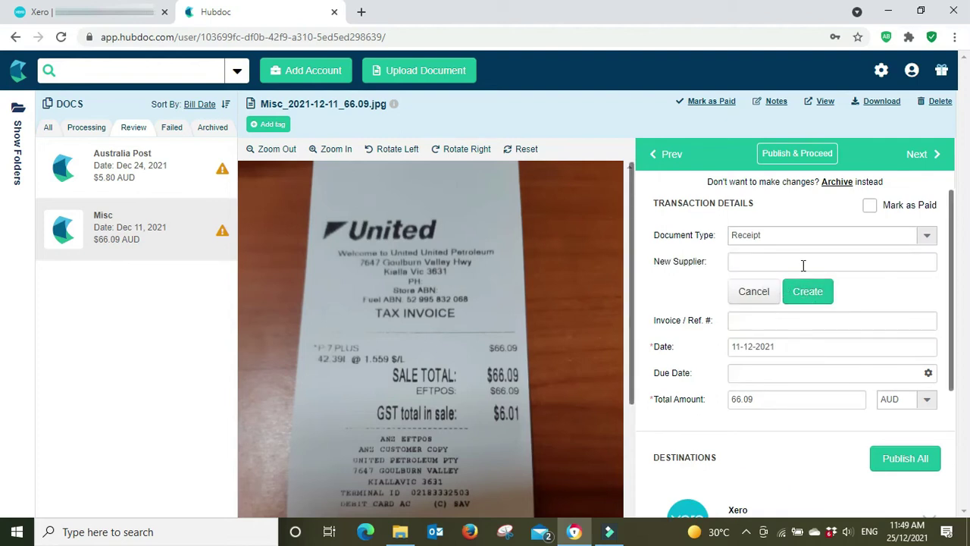
pyautogui.click(803, 264)
pyautogui.write('Fuel')
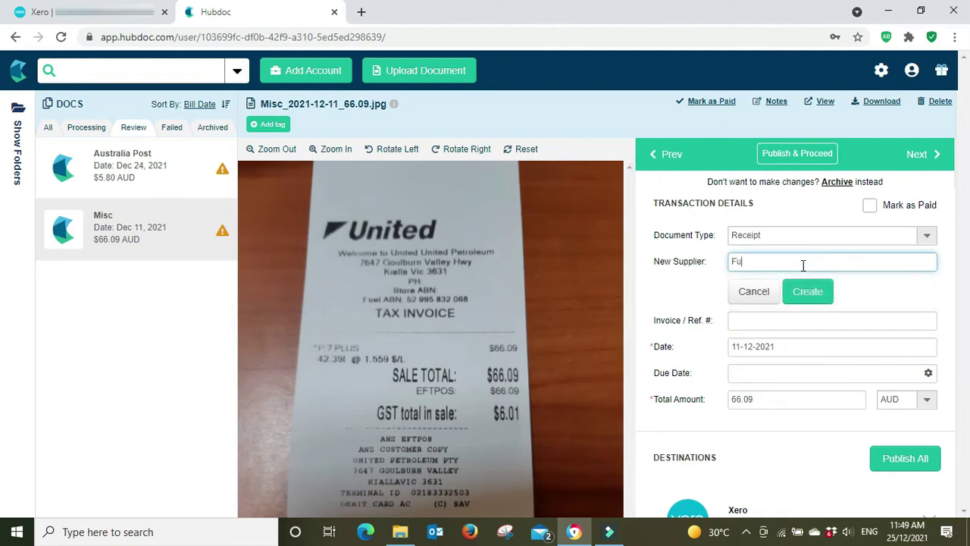
pyautogui.press('Return')
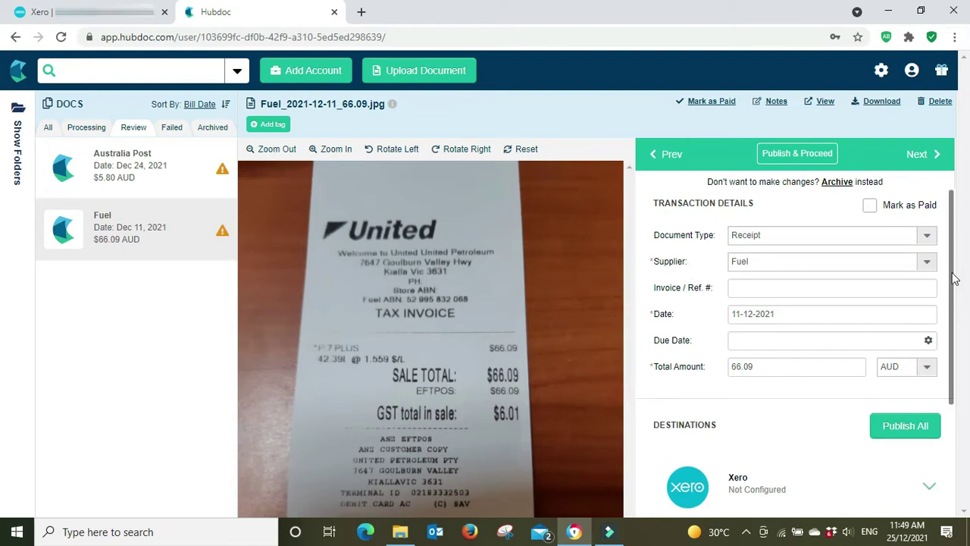
# Expand the Fuel receipt's Xero destination settings.
pyautogui.scroll(-2, 946, 279)
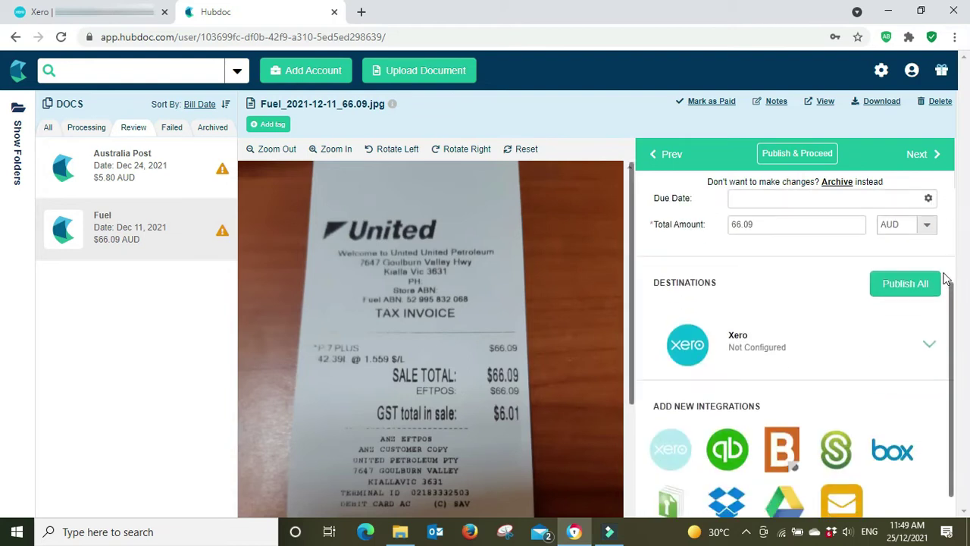
pyautogui.click(931, 346)
pyautogui.scroll(-1, 946, 341)
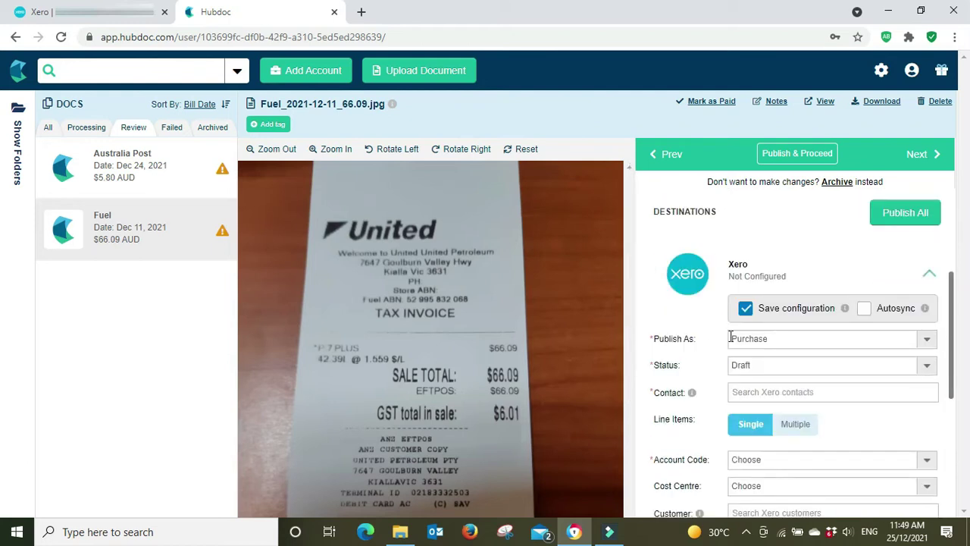
# Set the Fuel receipt to publish as Spend Money from contact Fuel and its paying bank account.
pyautogui.click(928, 345)
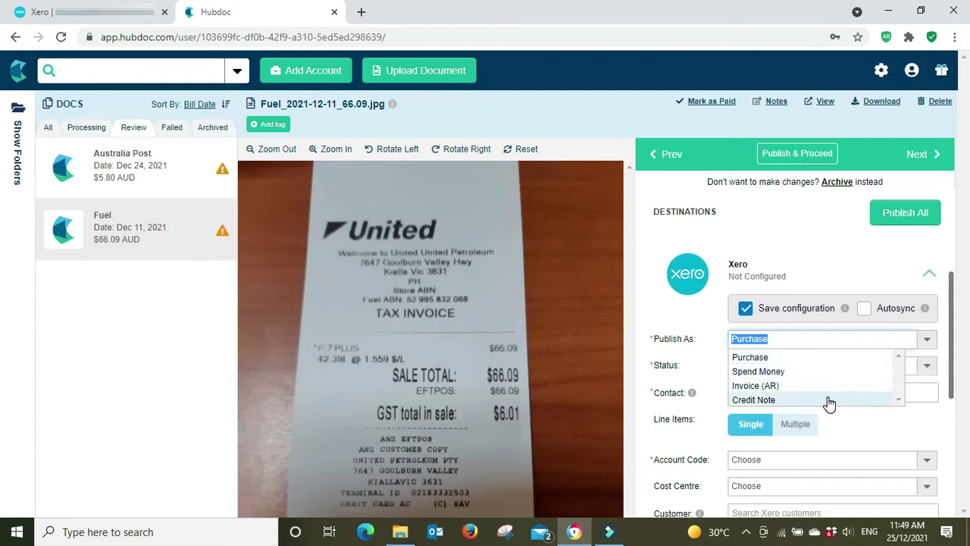
pyautogui.click(827, 371)
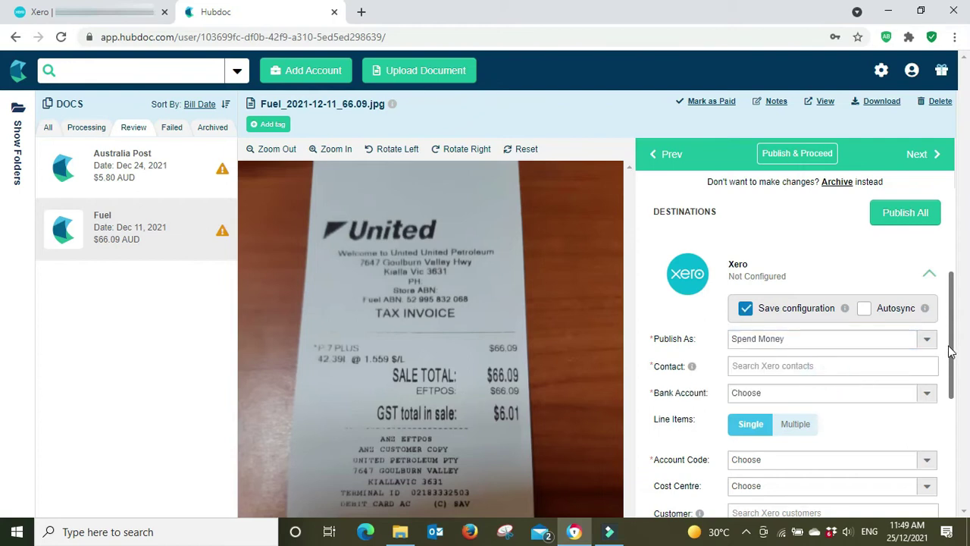
pyautogui.scroll(-1, 946, 344)
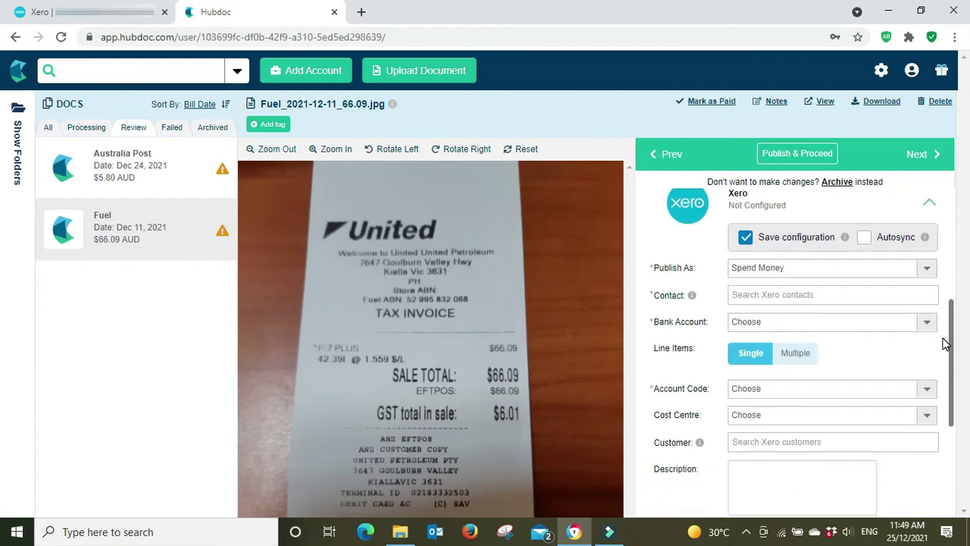
pyautogui.click(824, 297)
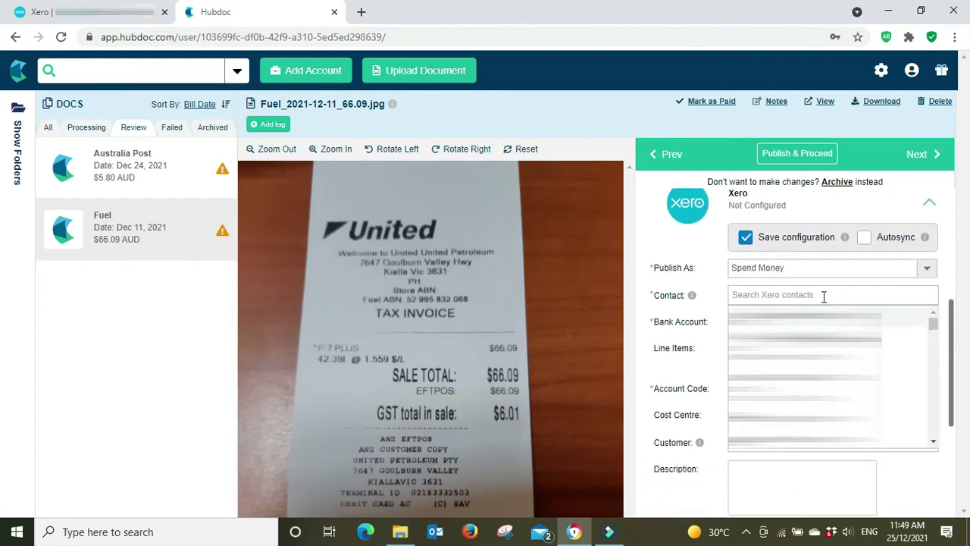
pyautogui.write('Fue')
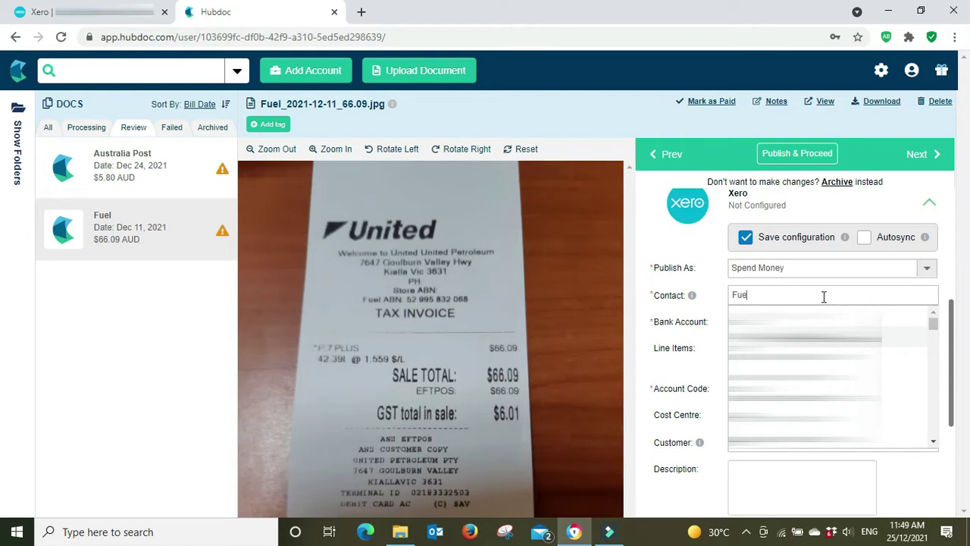
pyautogui.click(824, 322)
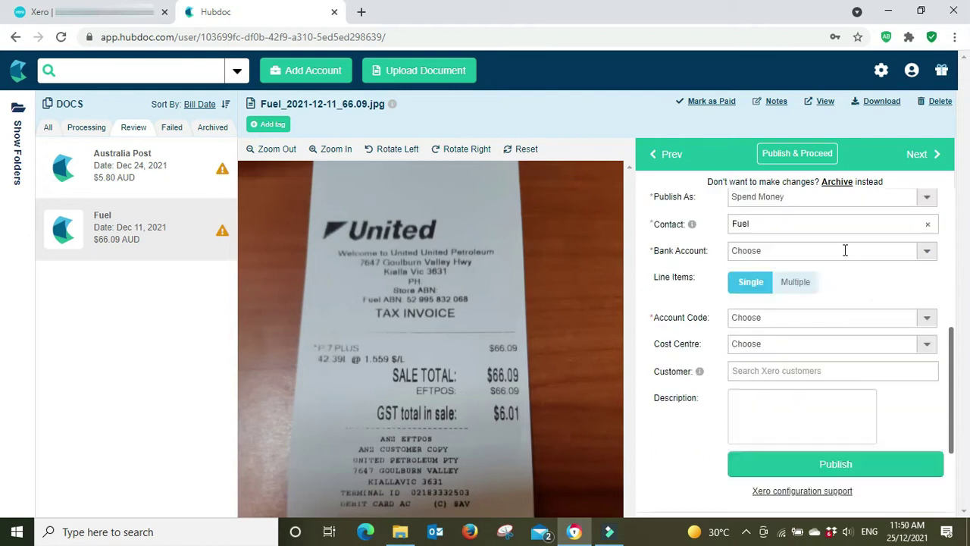
pyautogui.click(928, 250)
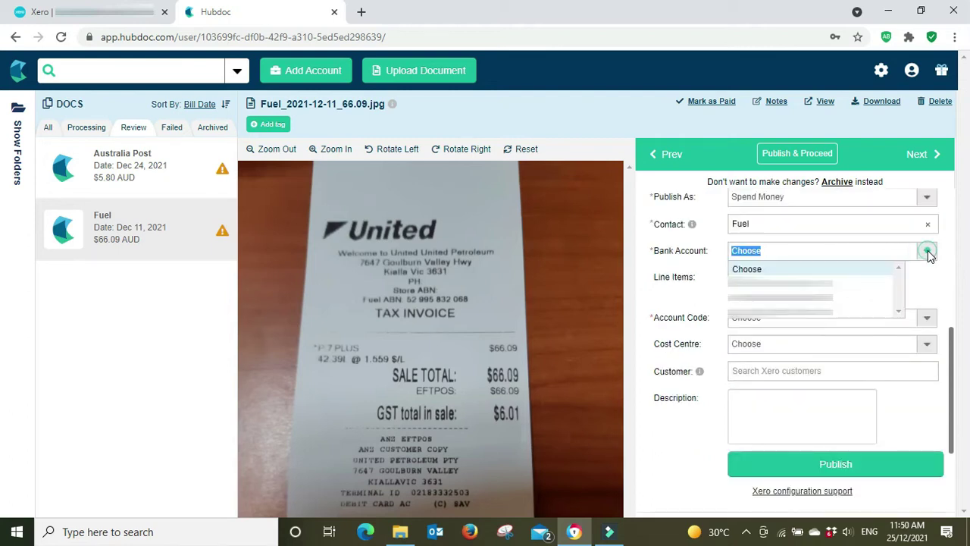
pyautogui.click(857, 284)
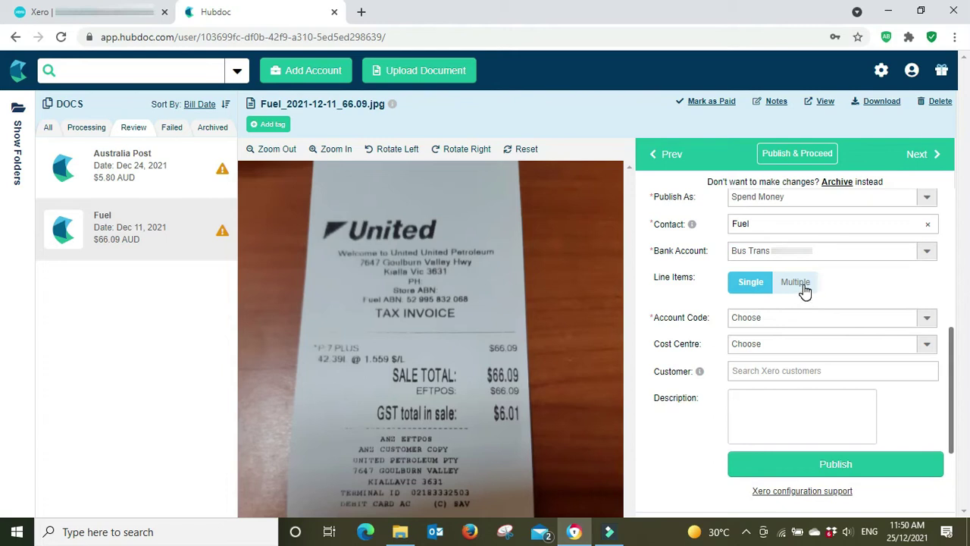
# Keep a single line item coded to 63110 - Motor Vehicle Exp and publish to Xero.
pyautogui.click(804, 285)
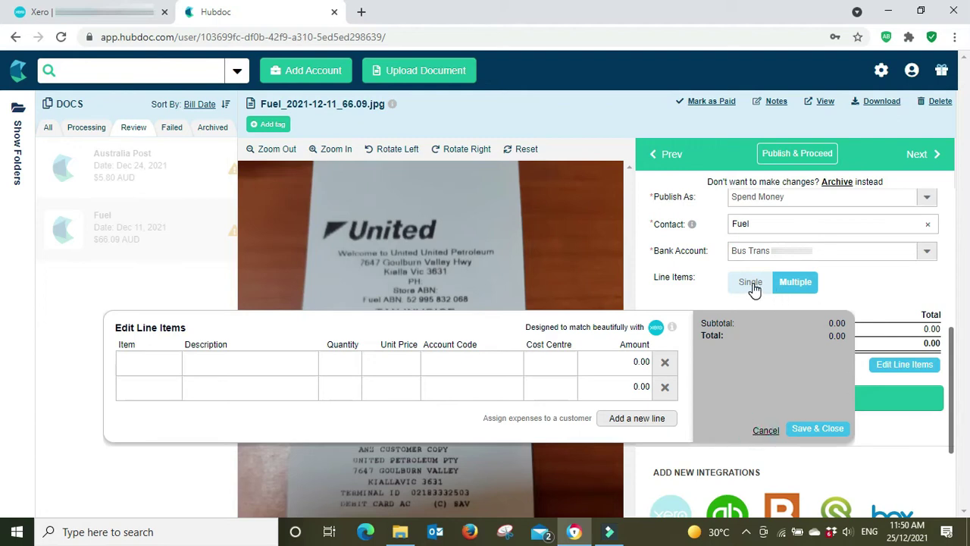
pyautogui.click(766, 430)
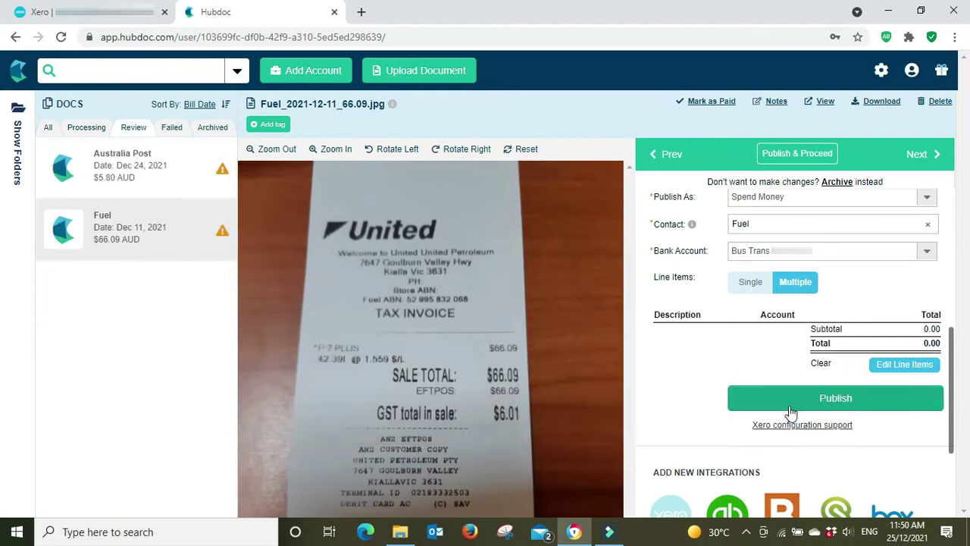
pyautogui.click(751, 291)
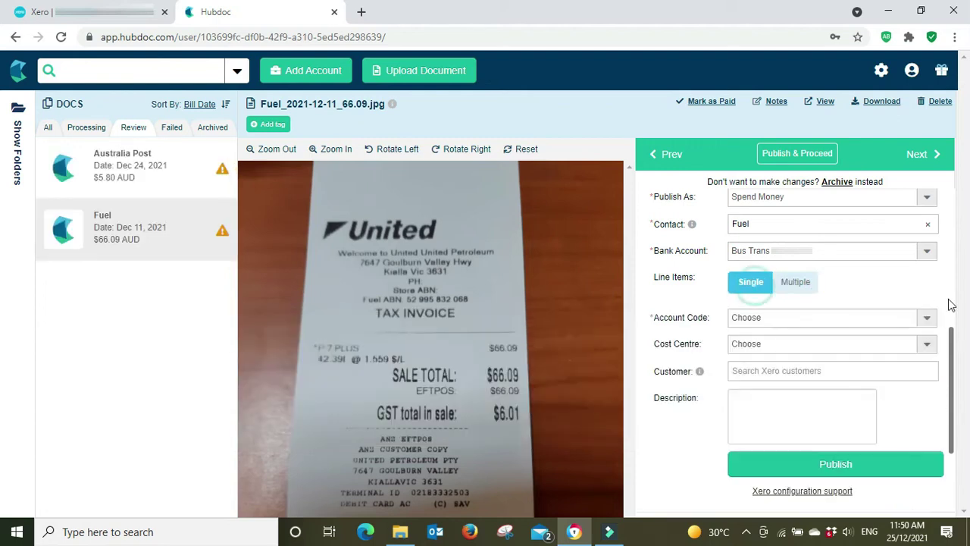
pyautogui.click(807, 319)
pyautogui.write('mot')
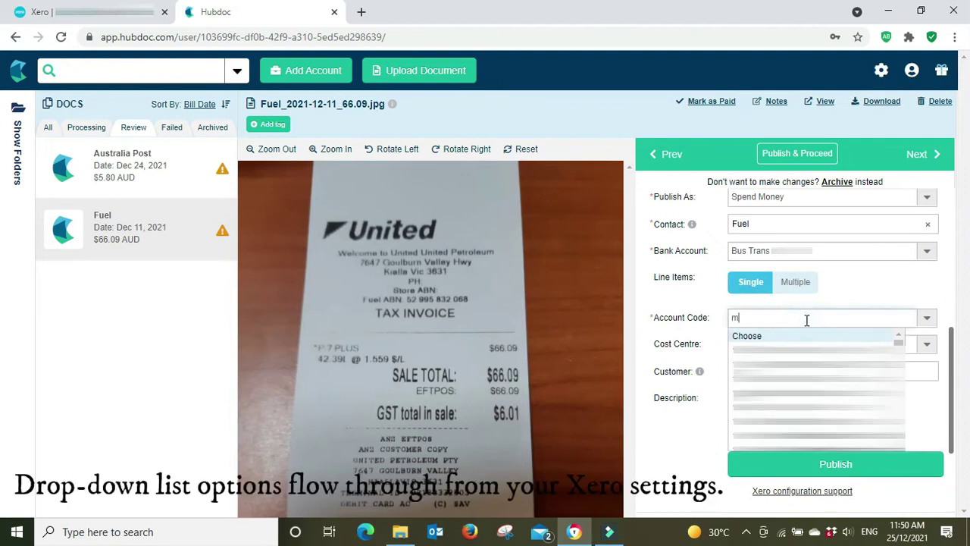
pyautogui.click(811, 336)
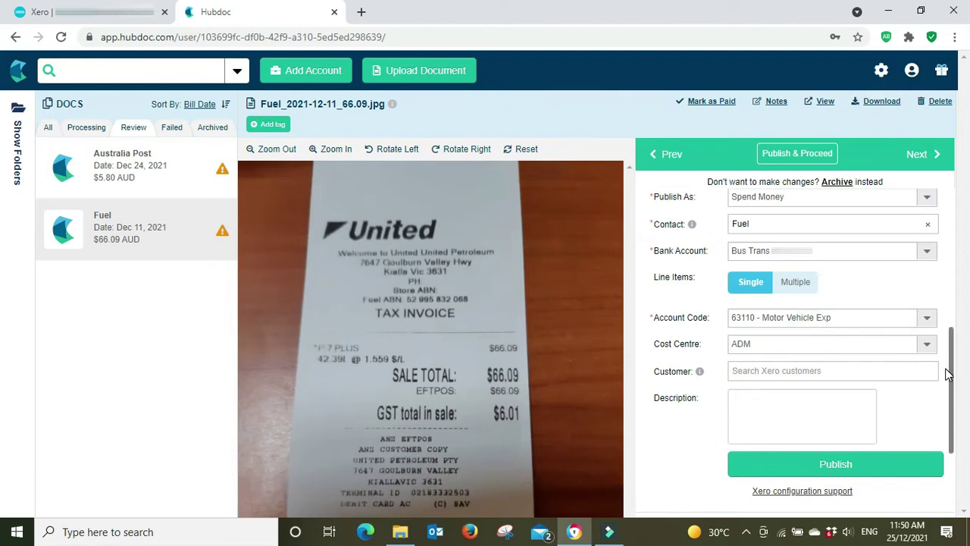
pyautogui.scroll(-1, 946, 373)
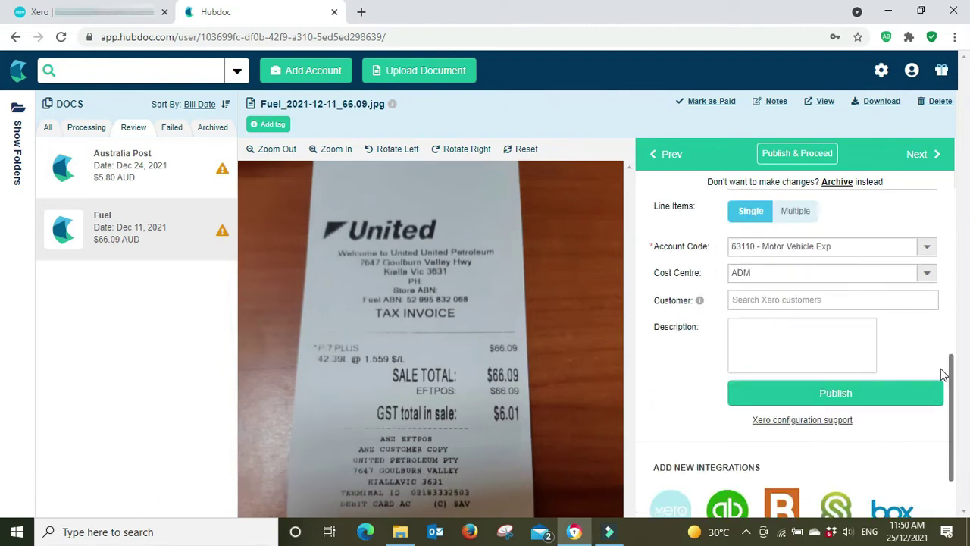
pyautogui.scroll(-1, 920, 342)
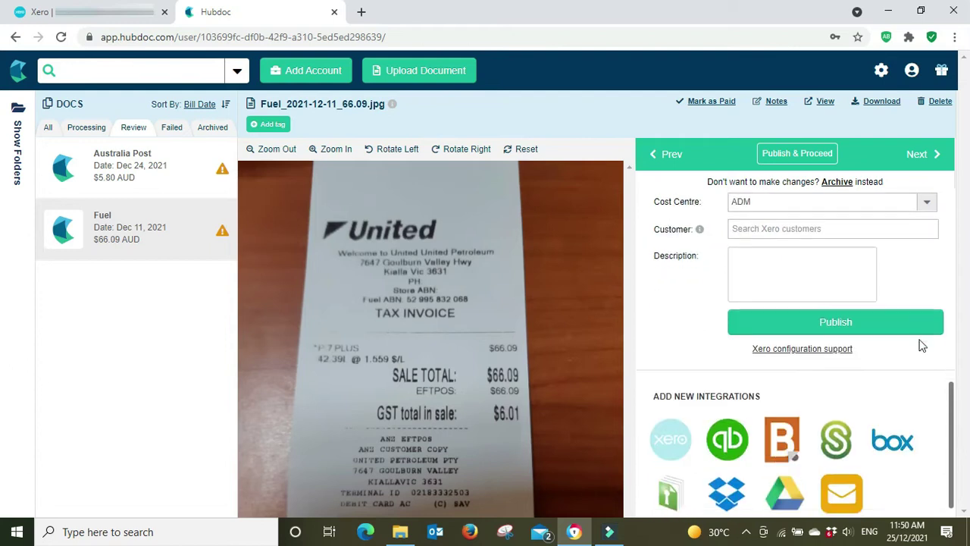
pyautogui.click(841, 327)
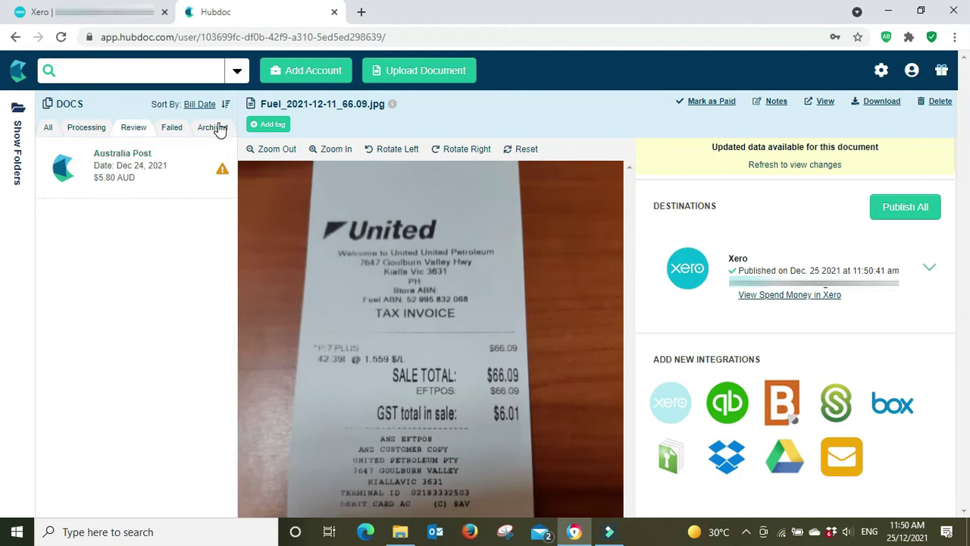
# Open the Australia Post document (5.80 AUD, 24-12-2021) and set its type to Receipt.
pyautogui.click(121, 162)
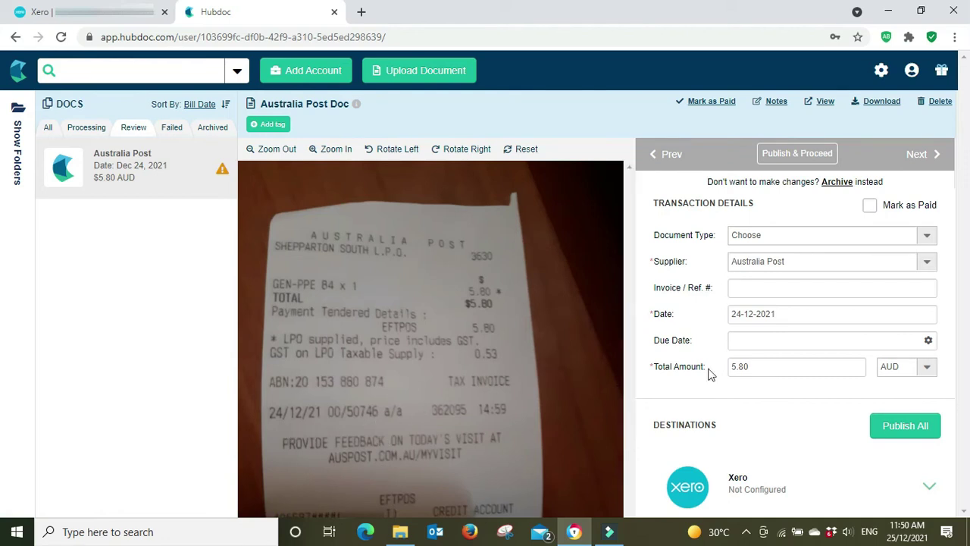
pyautogui.click(926, 234)
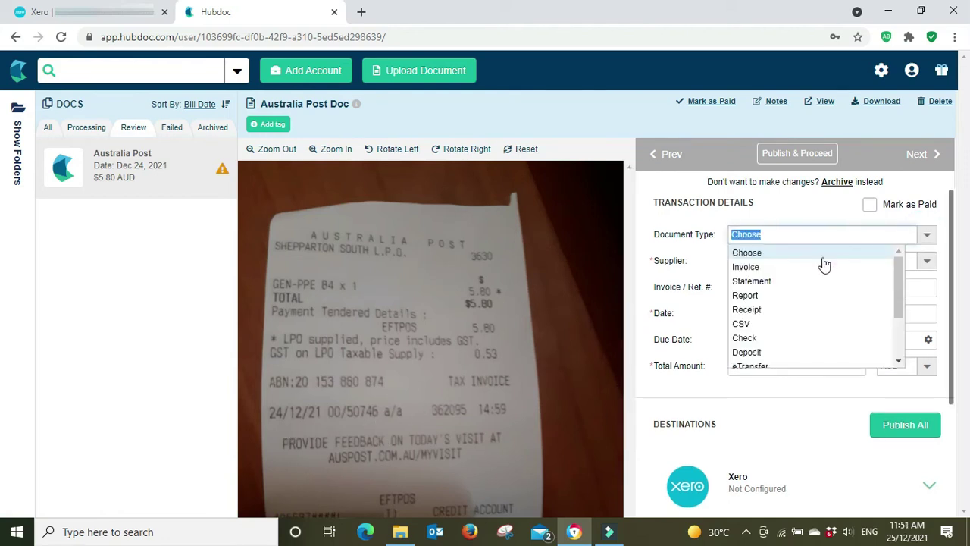
pyautogui.click(807, 309)
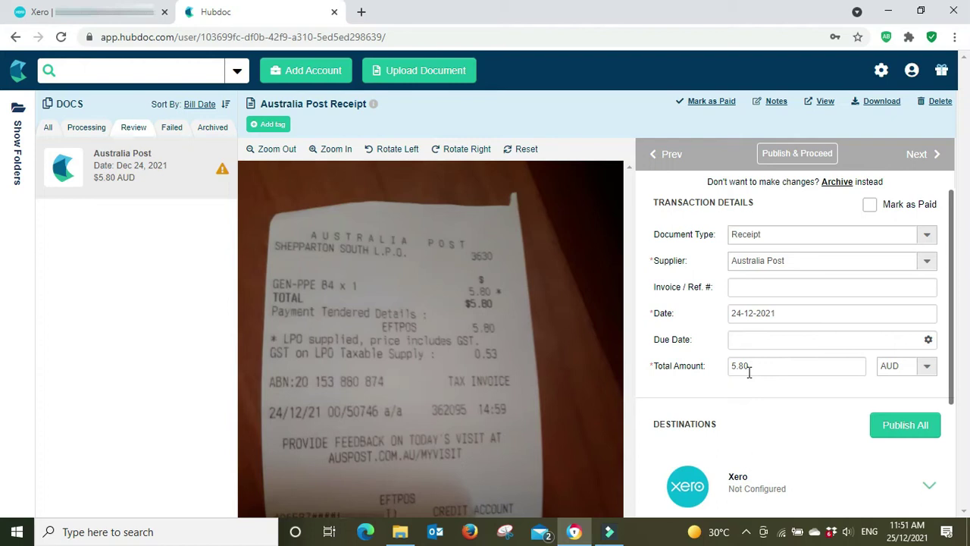
pyautogui.scroll(-2, 944, 386)
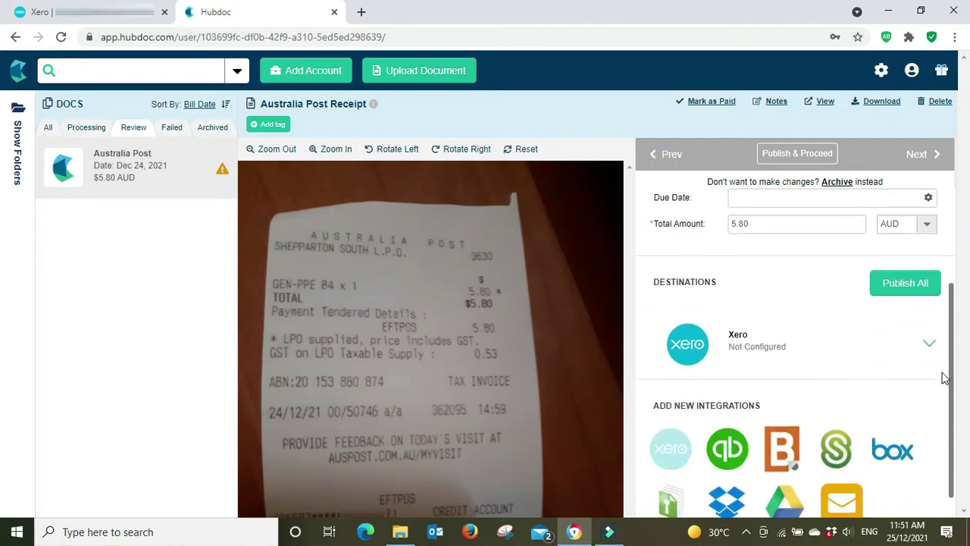
# Set the Australia Post receipt to Spend Money from contact Australia Post and its bank account.
pyautogui.click(931, 349)
pyautogui.scroll(-2, 934, 351)
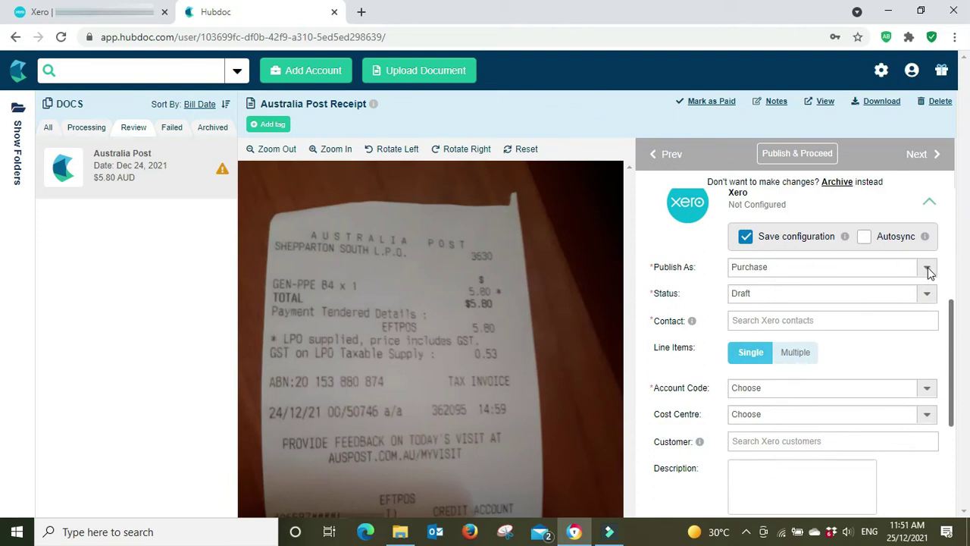
pyautogui.click(928, 266)
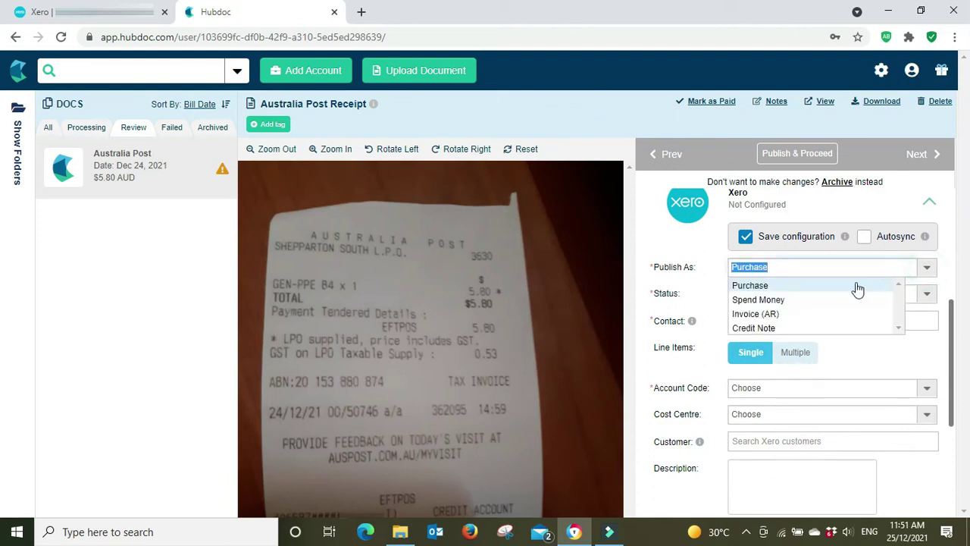
pyautogui.click(818, 301)
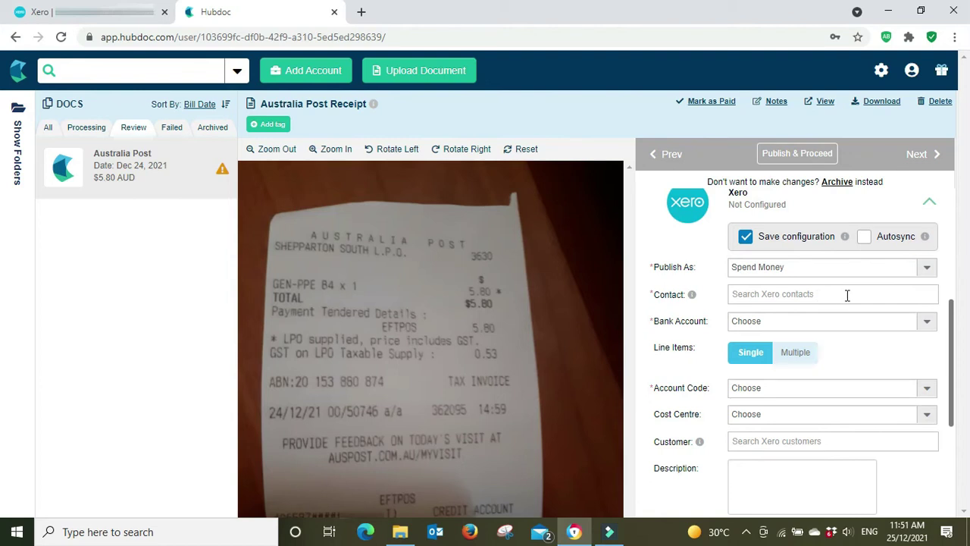
pyautogui.click(847, 295)
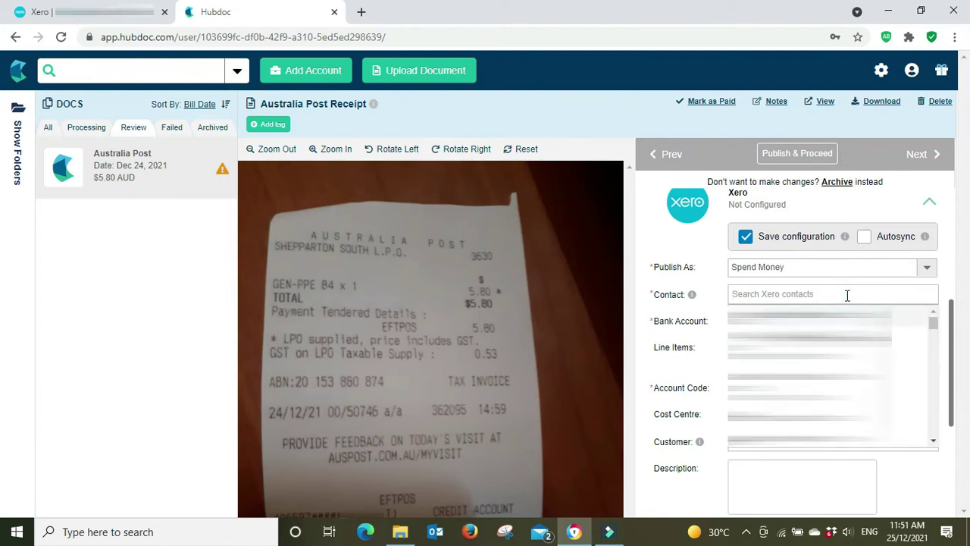
pyautogui.click(810, 316)
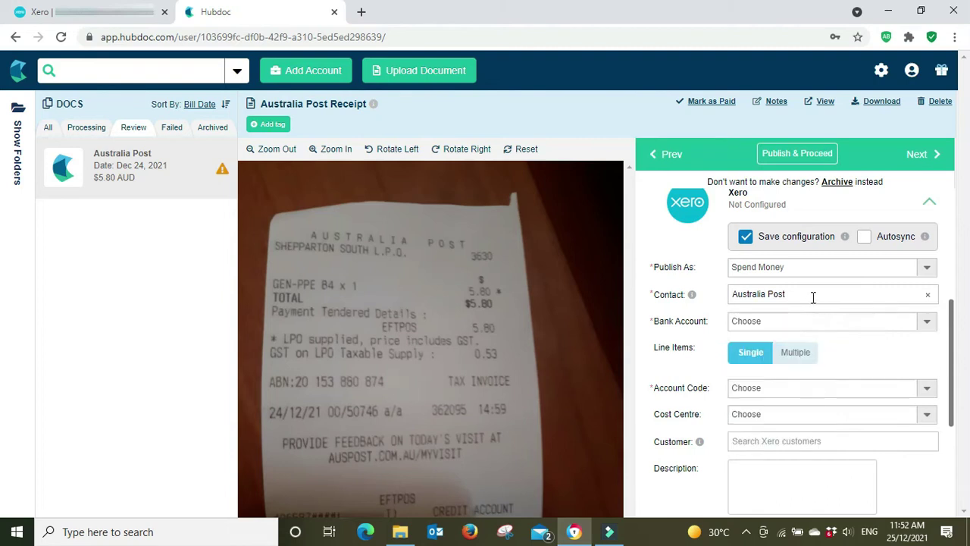
pyautogui.click(928, 322)
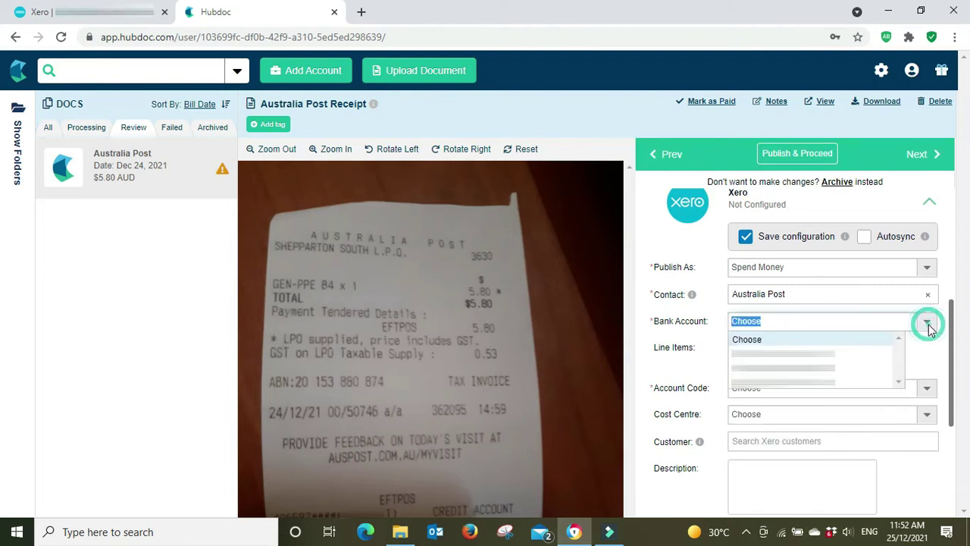
pyautogui.click(870, 355)
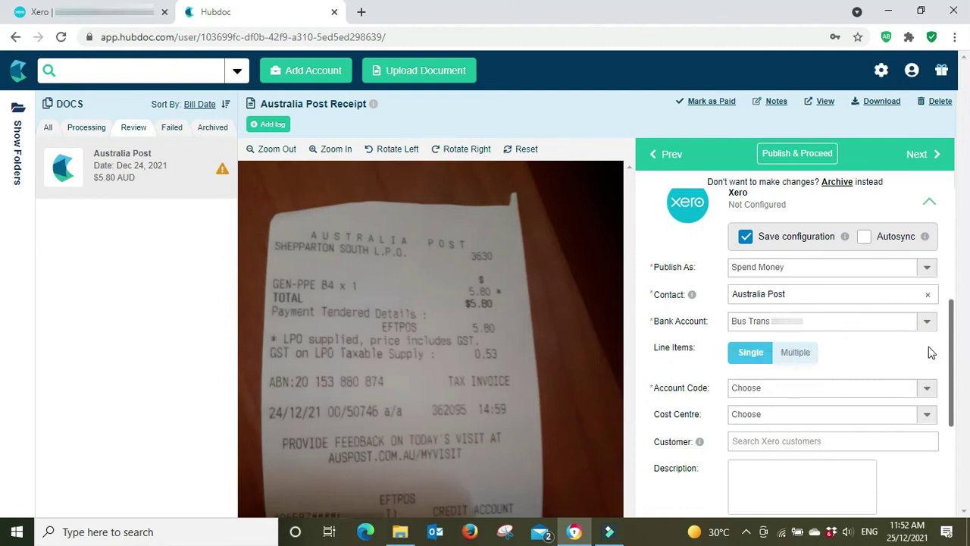
# Code it to 62300 - Postage & Freight with cost centre ADM and publish to Xero.
pyautogui.click(861, 388)
pyautogui.write('post')
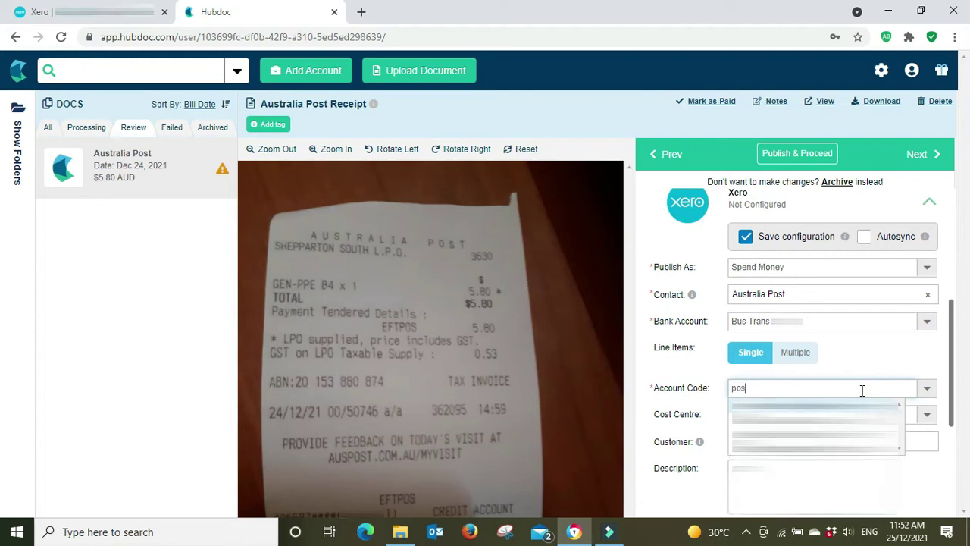
pyautogui.click(804, 406)
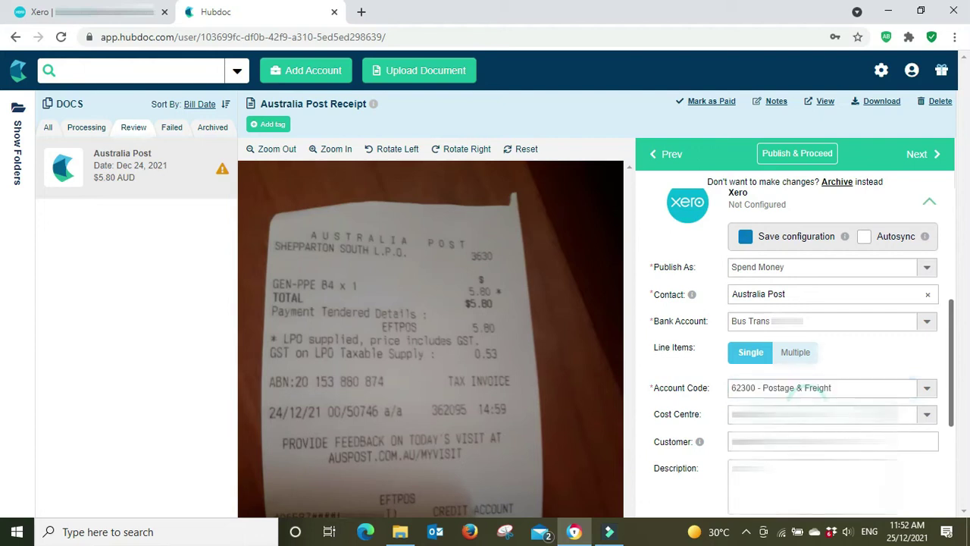
pyautogui.click(856, 418)
pyautogui.write('ad')
pyautogui.click(787, 431)
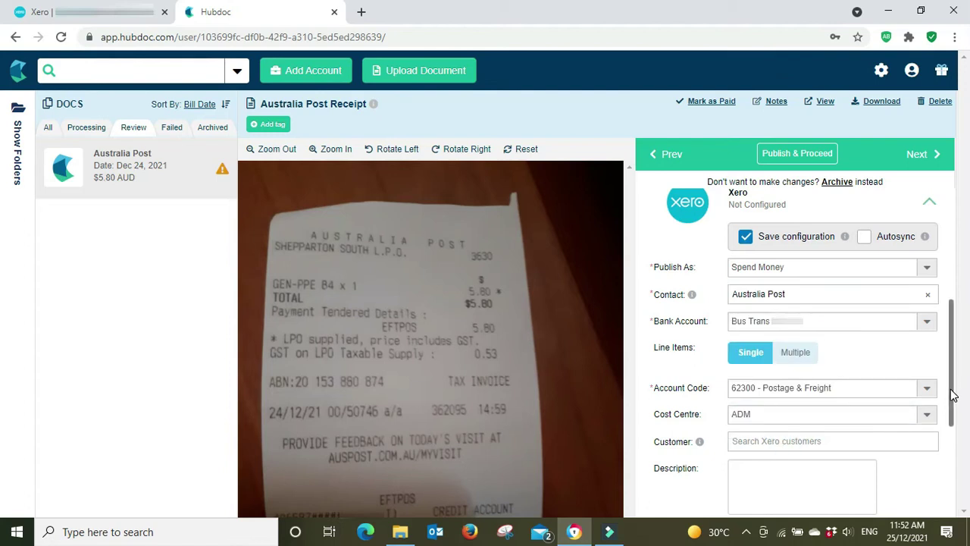
pyautogui.scroll(-2, 948, 423)
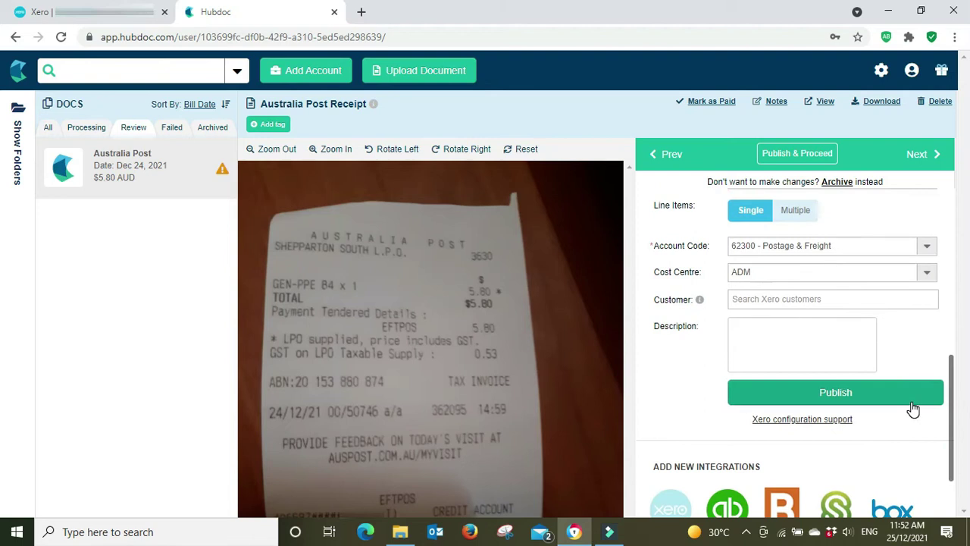
pyautogui.scroll(1, 865, 410)
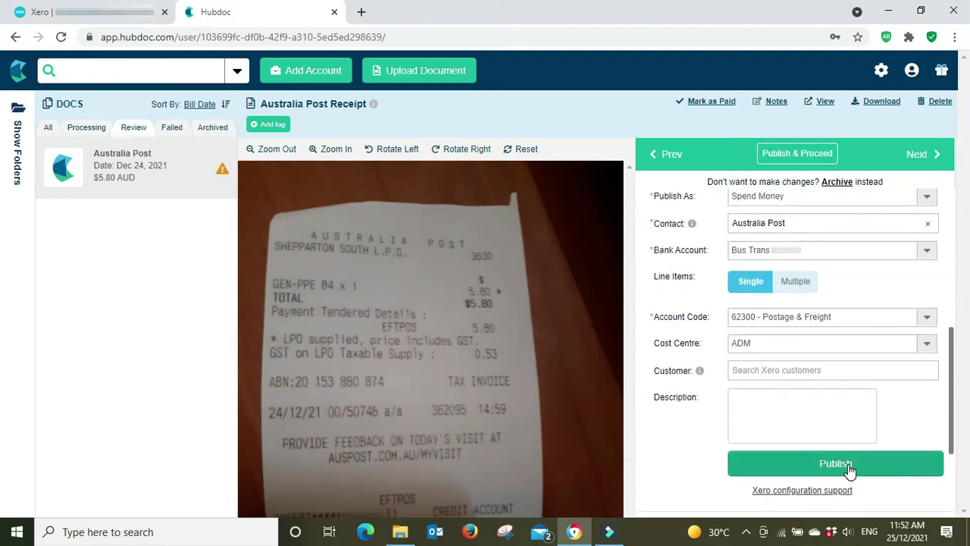
pyautogui.scroll(-1, 850, 468)
pyautogui.scroll(1, 906, 406)
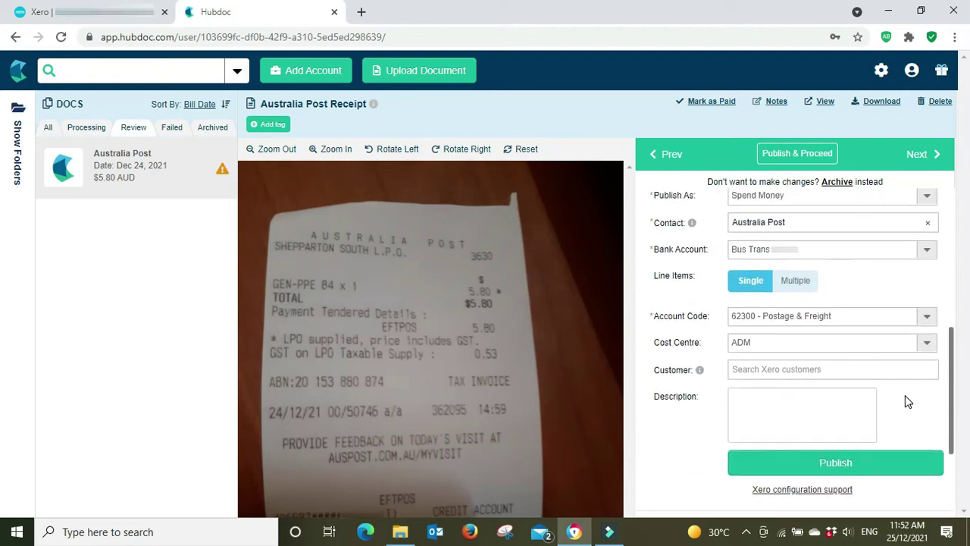
pyautogui.click(892, 466)
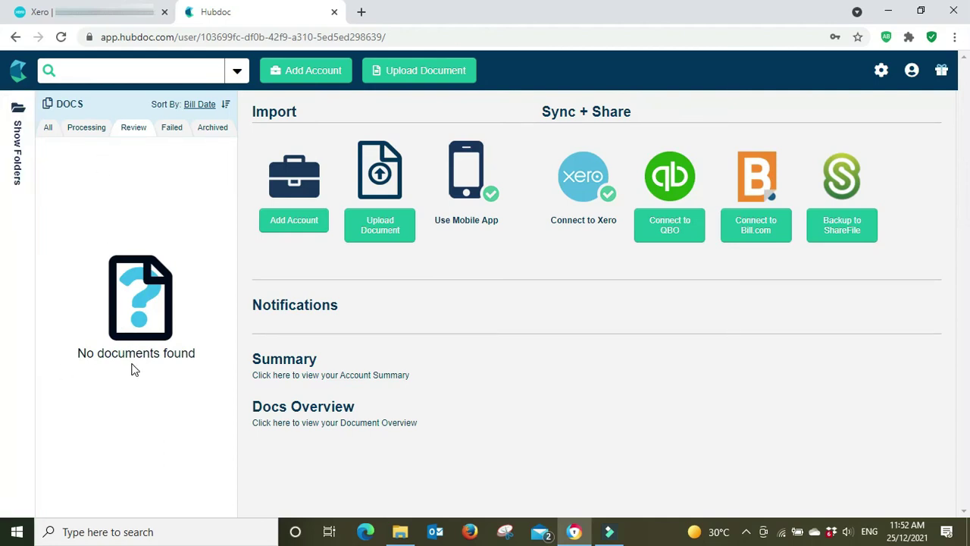
# Switch to the Archived documents list and open the published Fuel receipt.
pyautogui.click(211, 130)
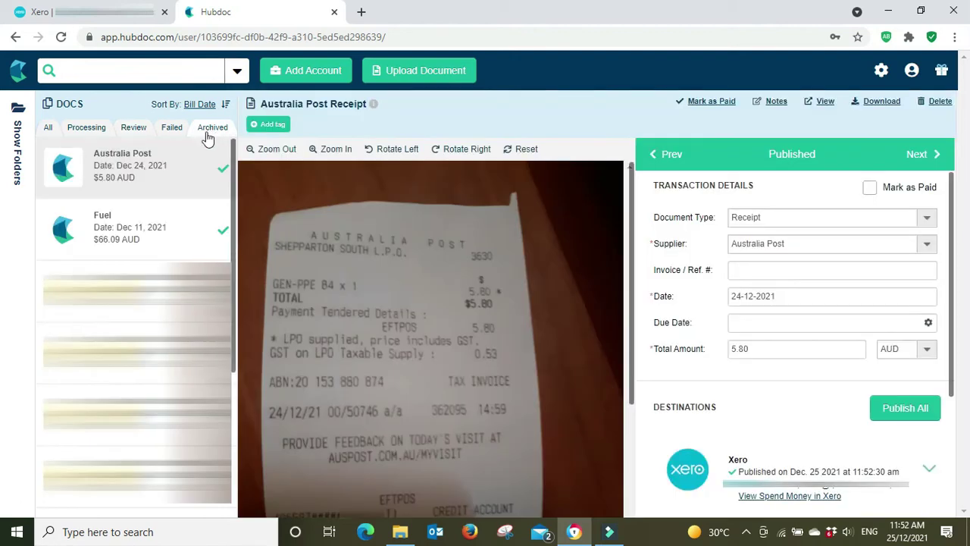
pyautogui.click(139, 230)
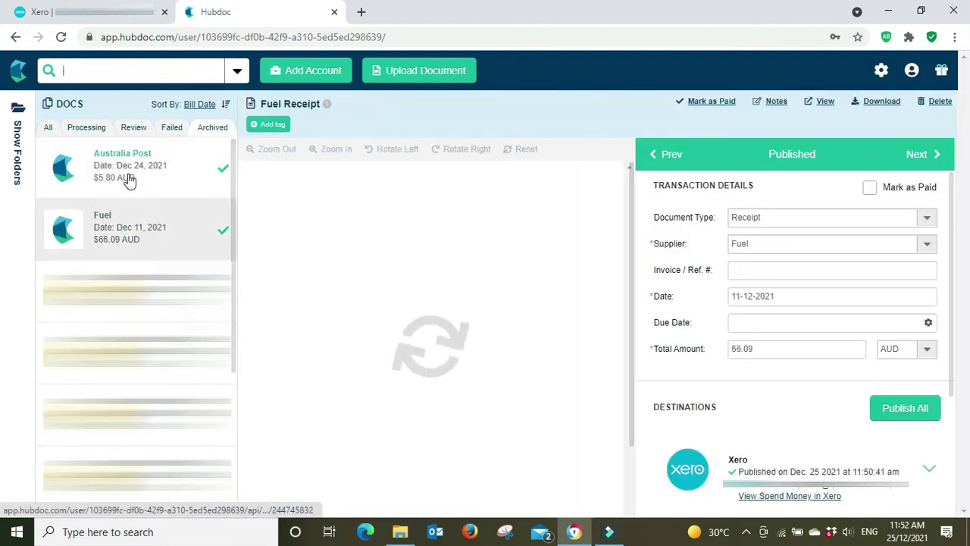
# Match the 11 Dec 2021 United Petroleum 66.09 statement line to the Fuel transaction.
pyautogui.click(130, 179)
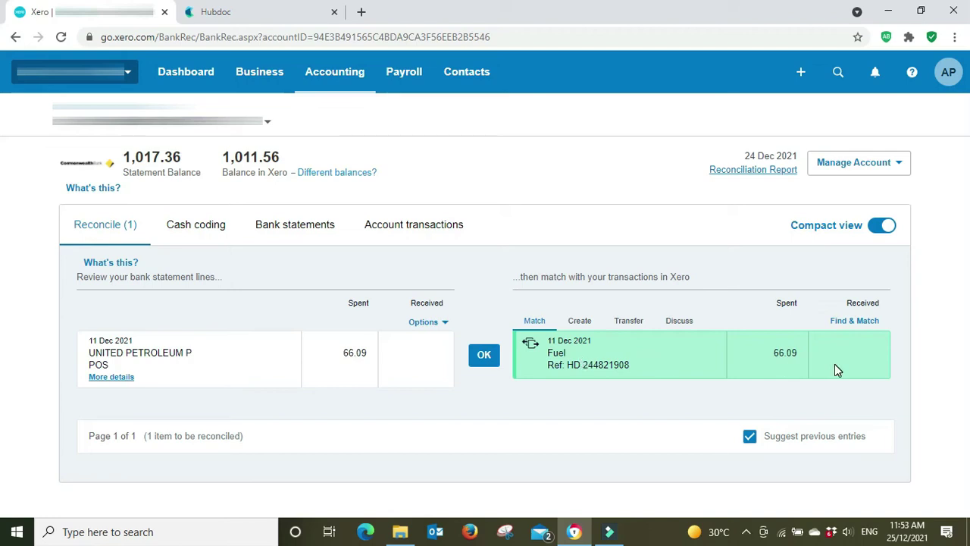
pyautogui.click(484, 357)
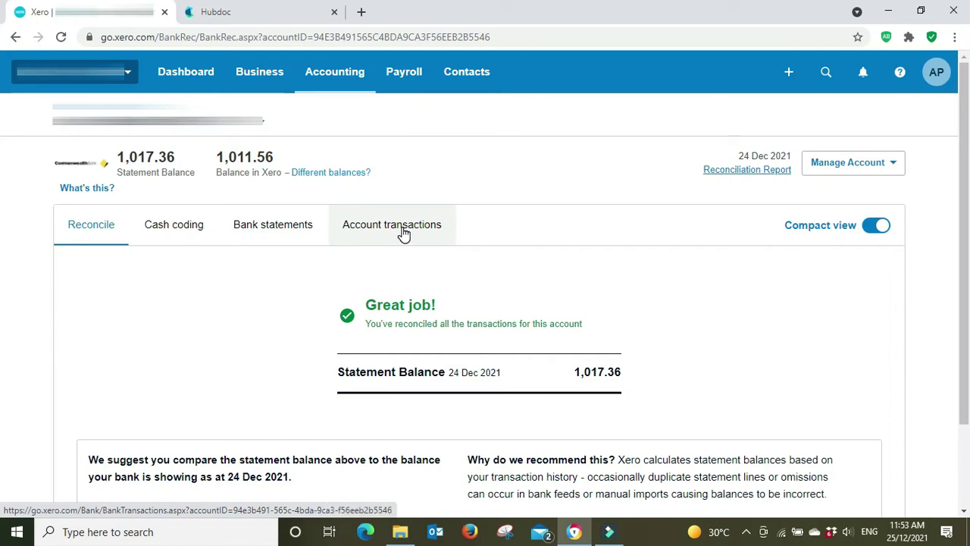
# Open the unreconciled 5.80 Australia Post Spend Money transaction from Account transactions.
pyautogui.click(401, 228)
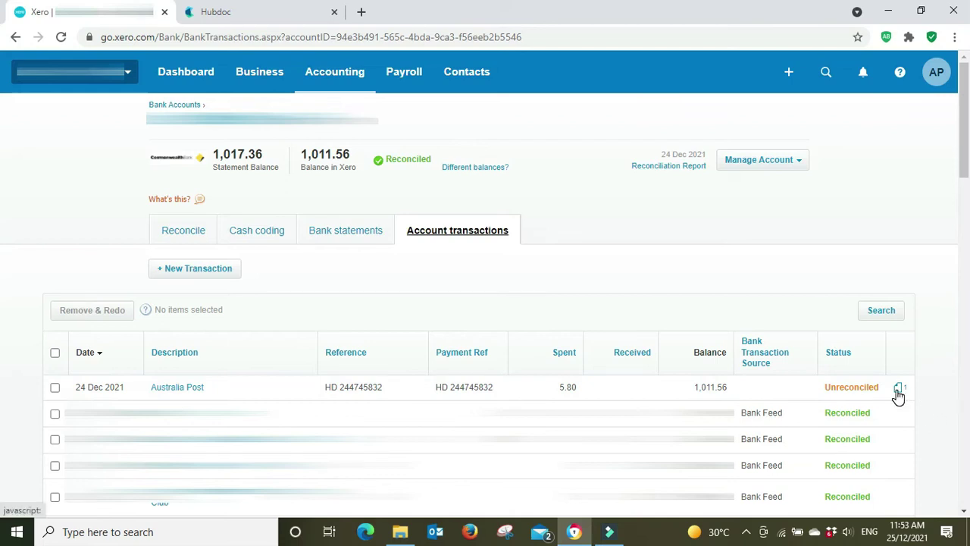
pyautogui.click(182, 389)
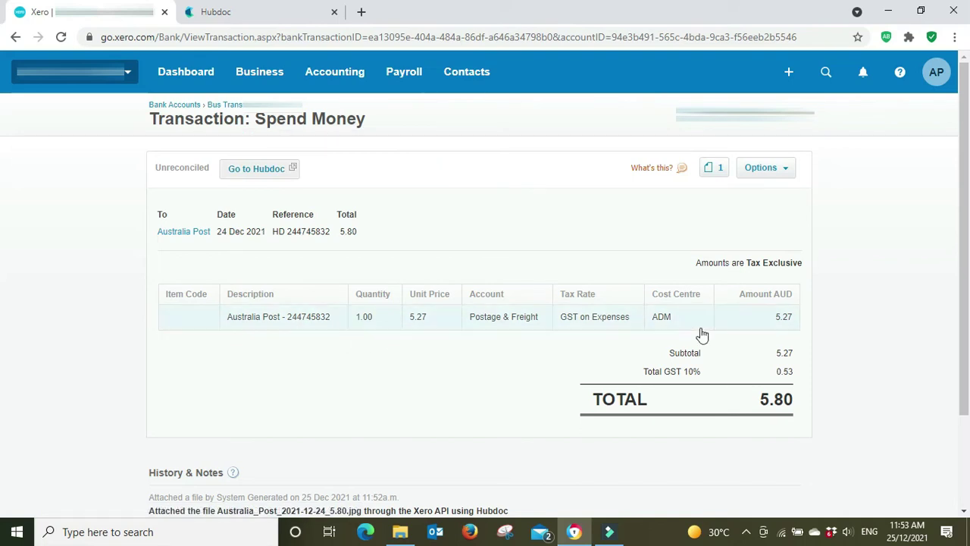
# Preview the Australia Post receipt image attached in Xero, then return to the Hubdoc tab.
pyautogui.click(720, 169)
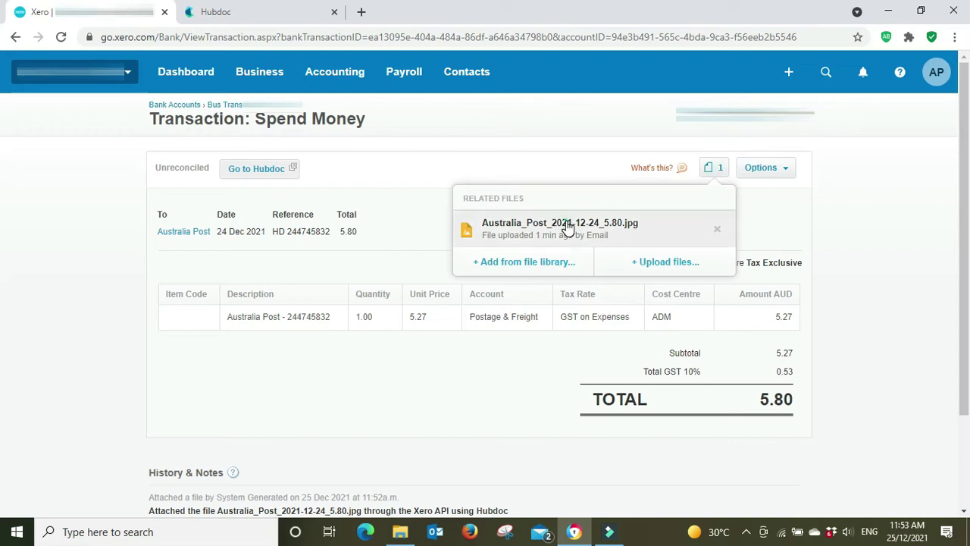
pyautogui.click(565, 222)
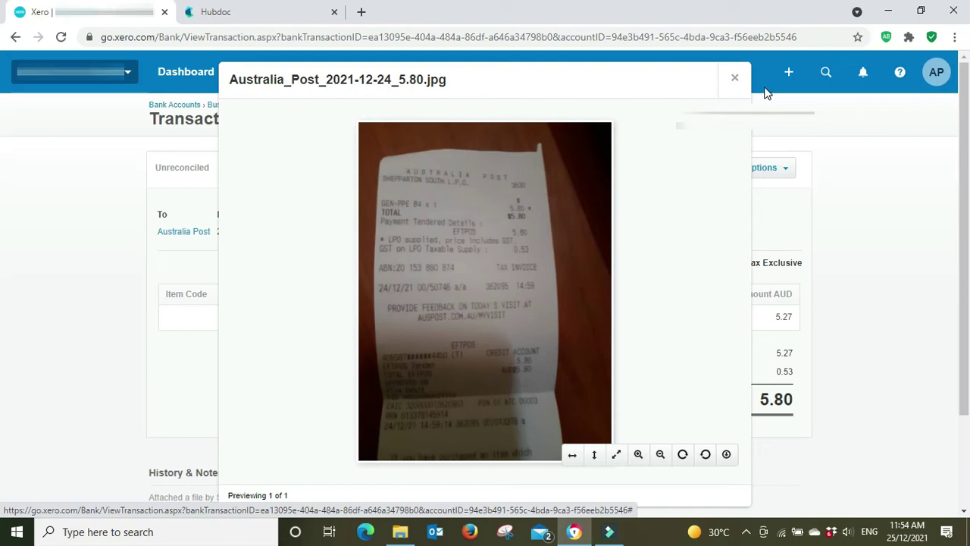
pyautogui.click(734, 78)
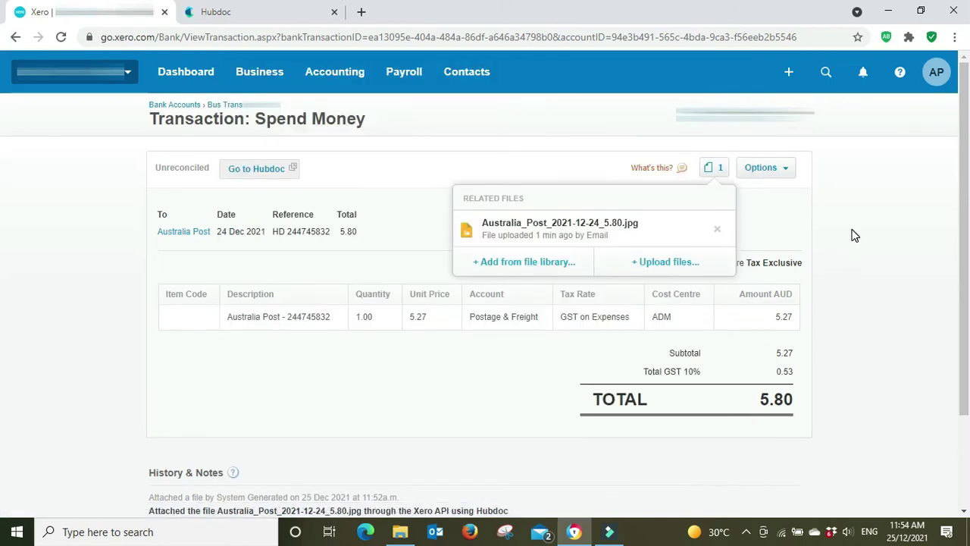
pyautogui.click(854, 234)
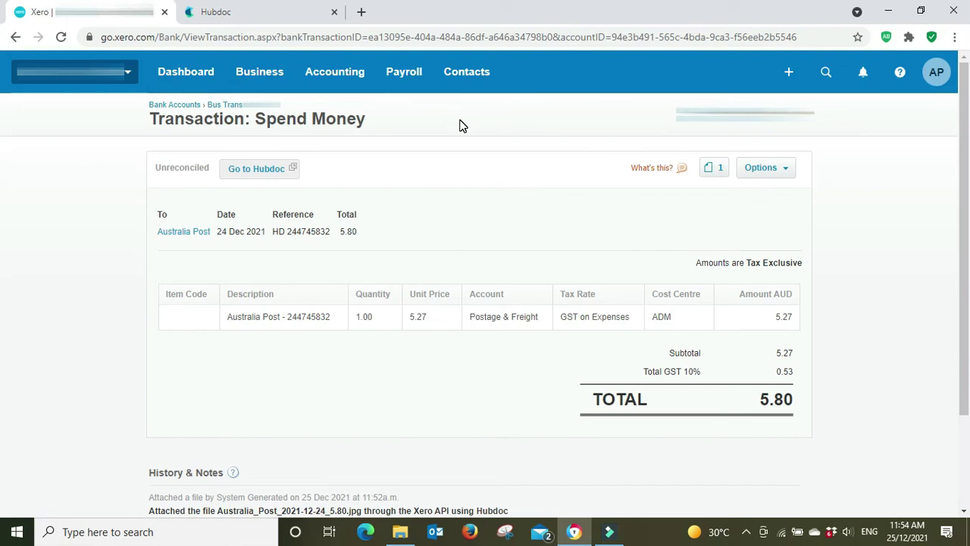
pyautogui.click(277, 14)
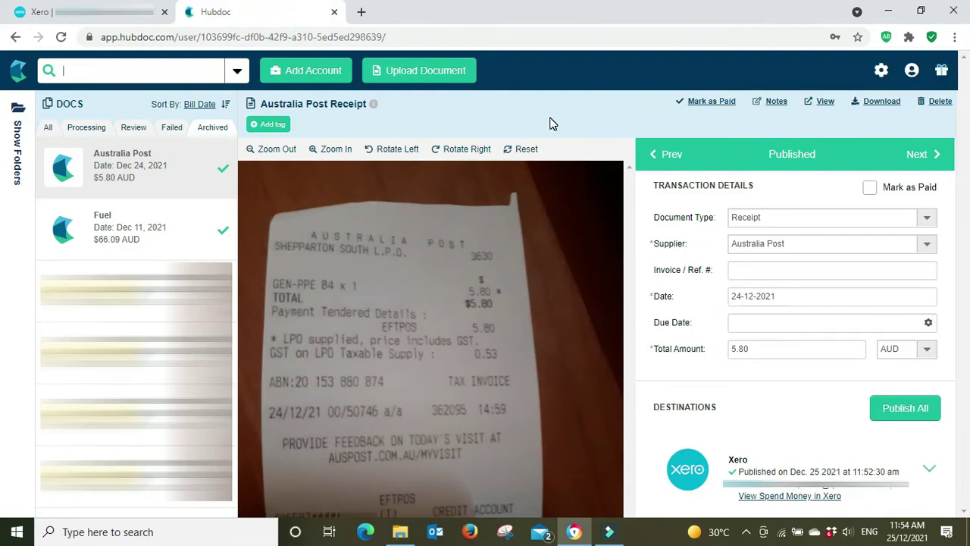
# Upload CPA Membership.pdf by dragging it from the New folder into Hubdoc's upload dialog.
pyautogui.click(419, 80)
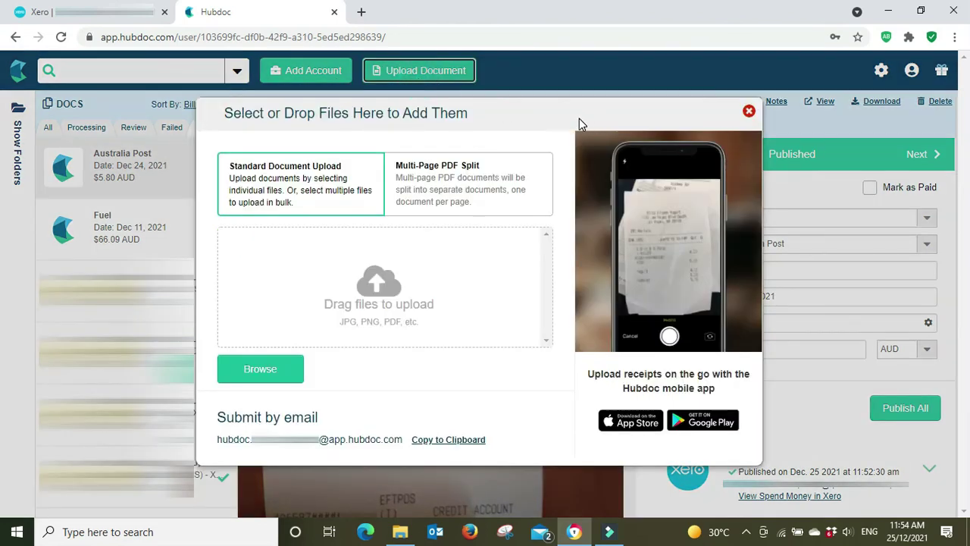
pyautogui.moveTo(408, 543)
pyautogui.click(401, 531)
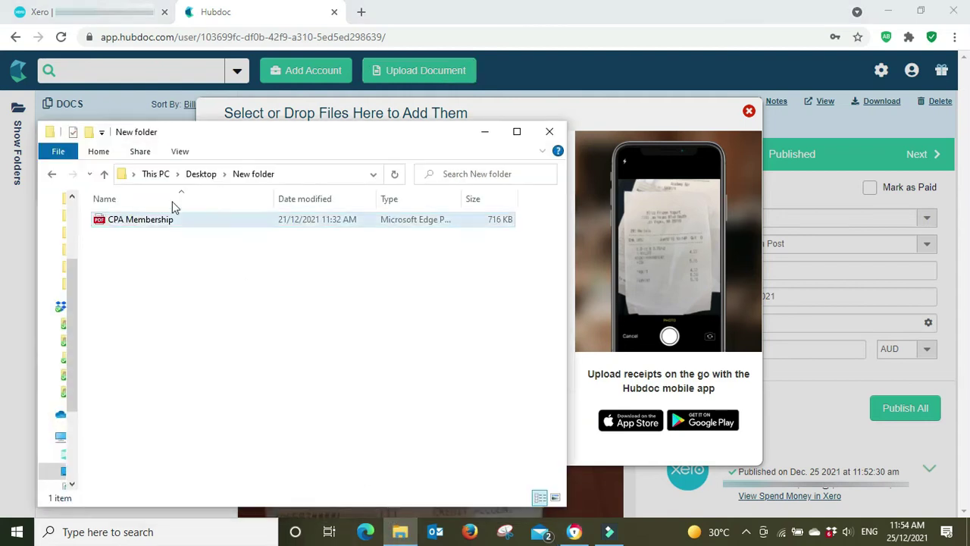
pyautogui.moveTo(357, 137); pyautogui.dragTo(351, 326)
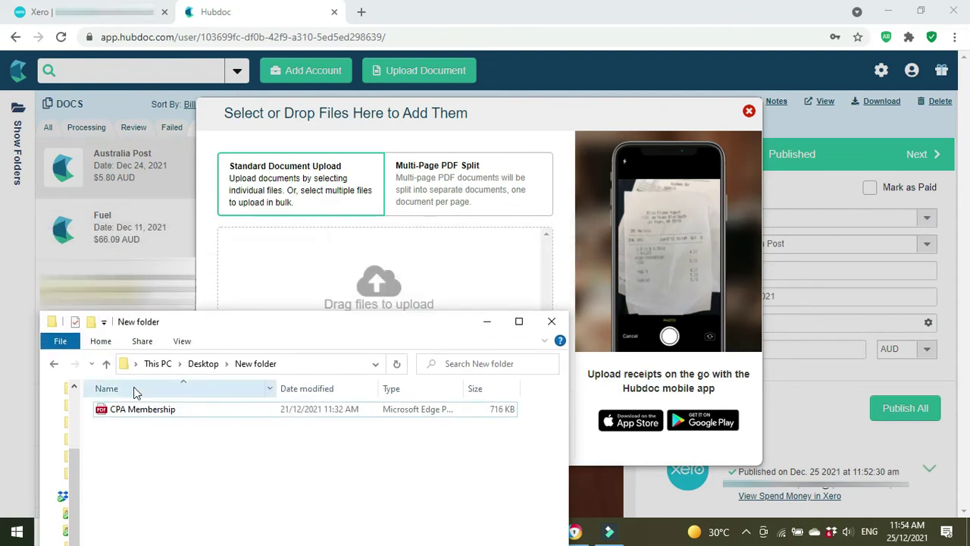
pyautogui.moveTo(130, 410); pyautogui.dragTo(380, 278)
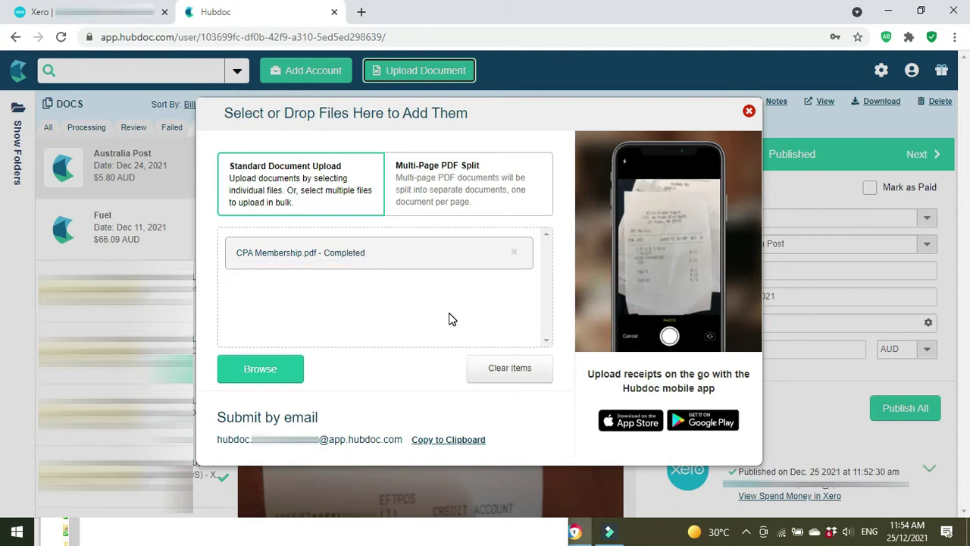
# Close the upload window and open the uploaded CPA Australia document for review.
pyautogui.click(748, 114)
pyautogui.click(134, 129)
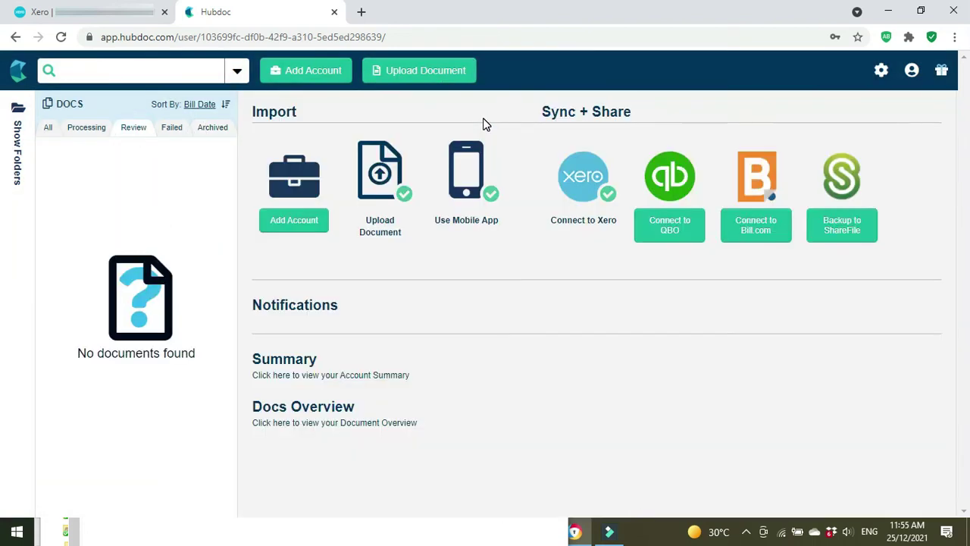
pyautogui.click(81, 128)
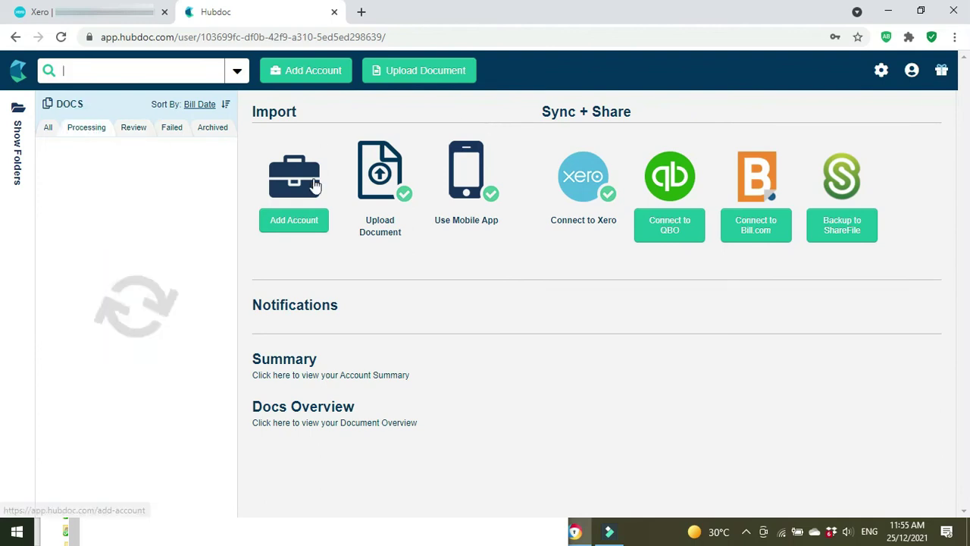
pyautogui.click(213, 132)
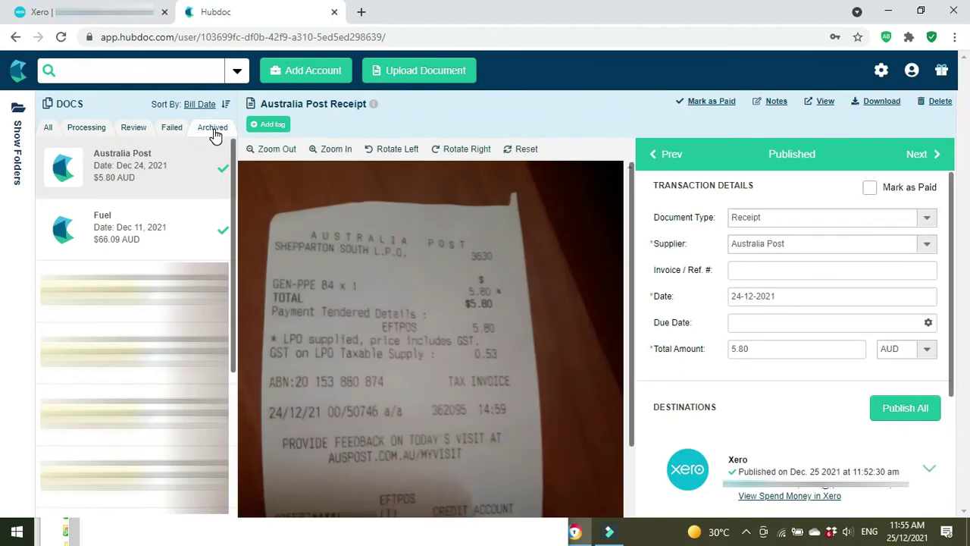
pyautogui.click(134, 129)
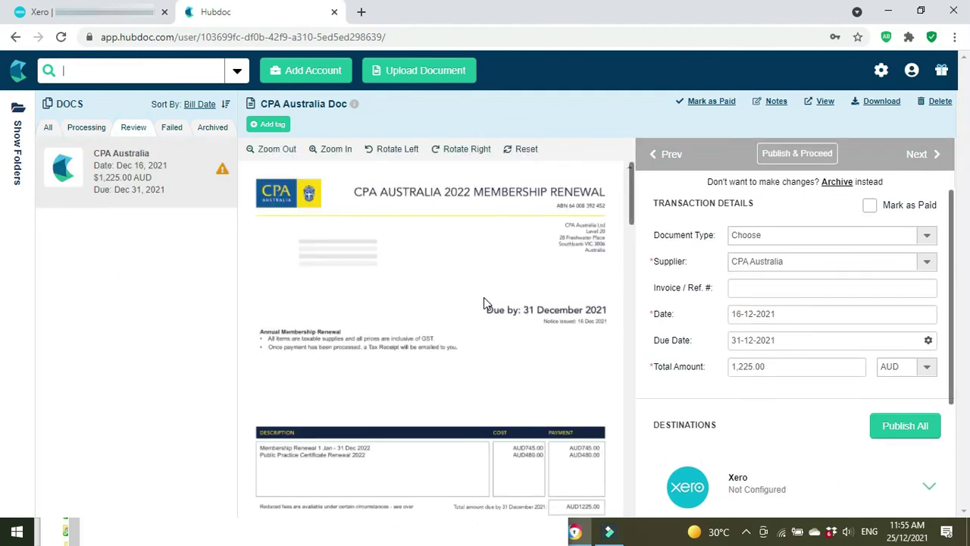
# Set the CPA Australia document's type to Invoice and move to the Invoice / Ref. # field.
pyautogui.scroll(-1, 507, 277)
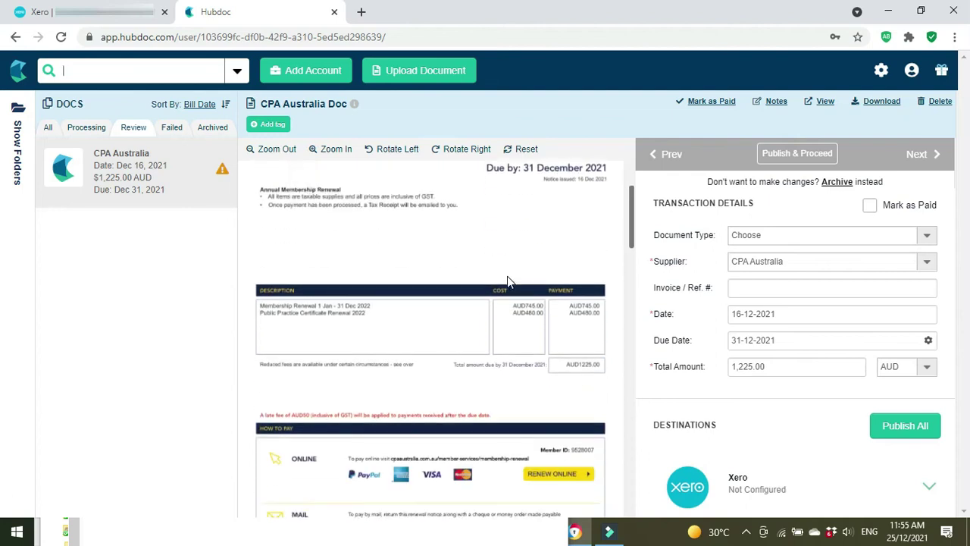
pyautogui.scroll(1, 507, 278)
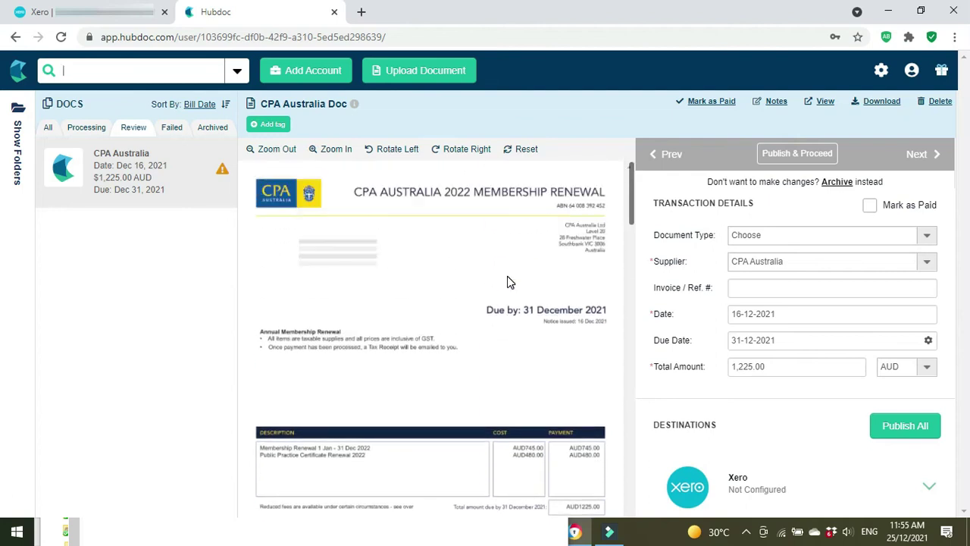
pyautogui.click(928, 237)
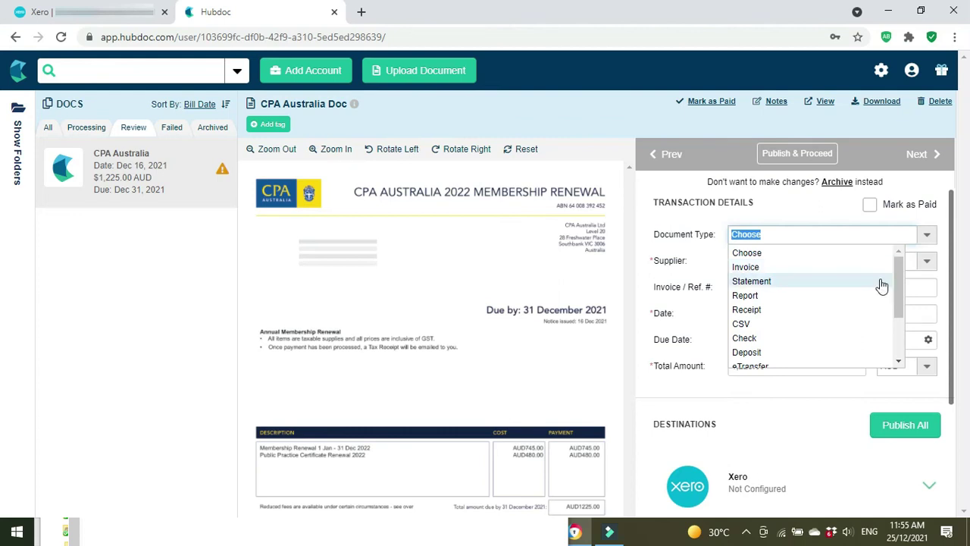
pyautogui.moveTo(901, 280)
pyautogui.mouseDown()
pyautogui.moveTo(901, 331)
pyautogui.moveTo(909, 271)
pyautogui.mouseUp()
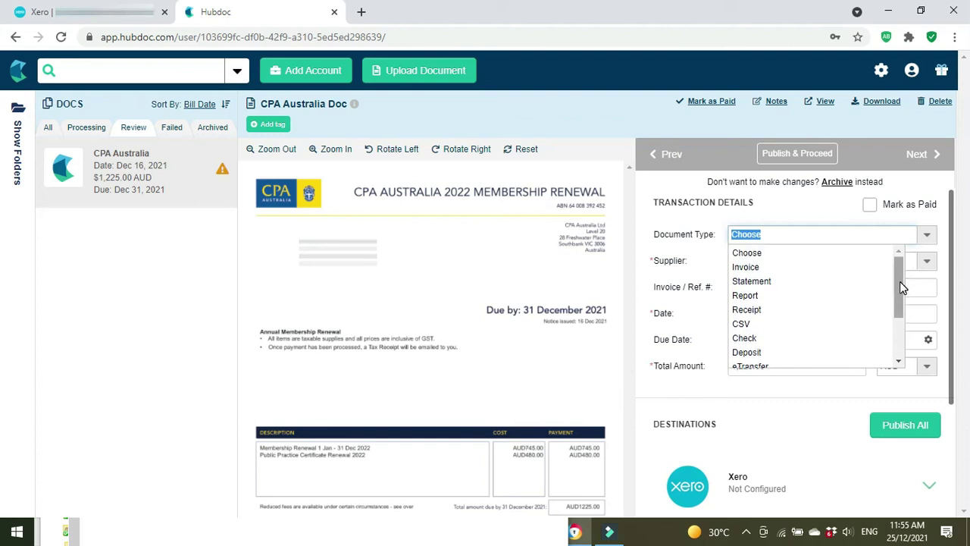
pyautogui.moveTo(900, 281)
pyautogui.mouseDown()
pyautogui.moveTo(904, 331)
pyautogui.moveTo(900, 268)
pyautogui.mouseUp()
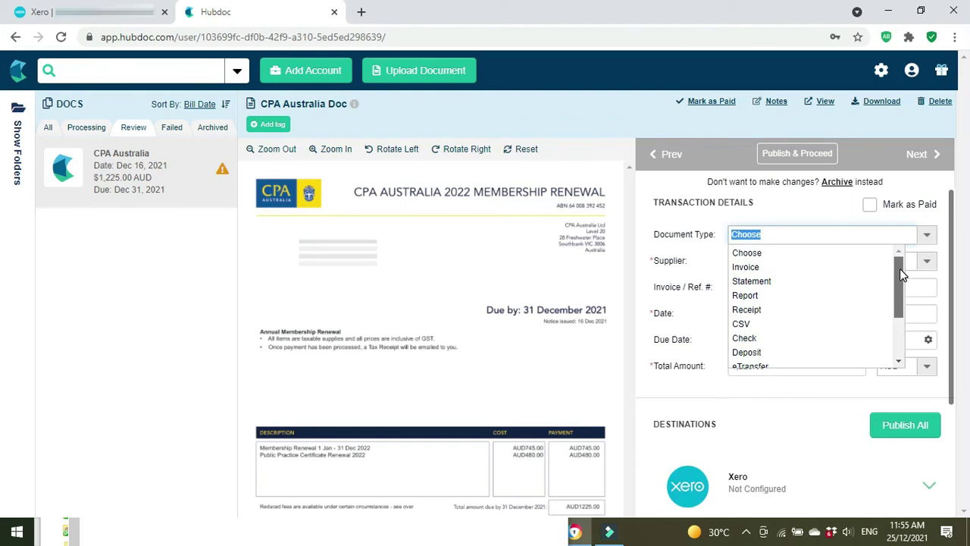
pyautogui.click(770, 269)
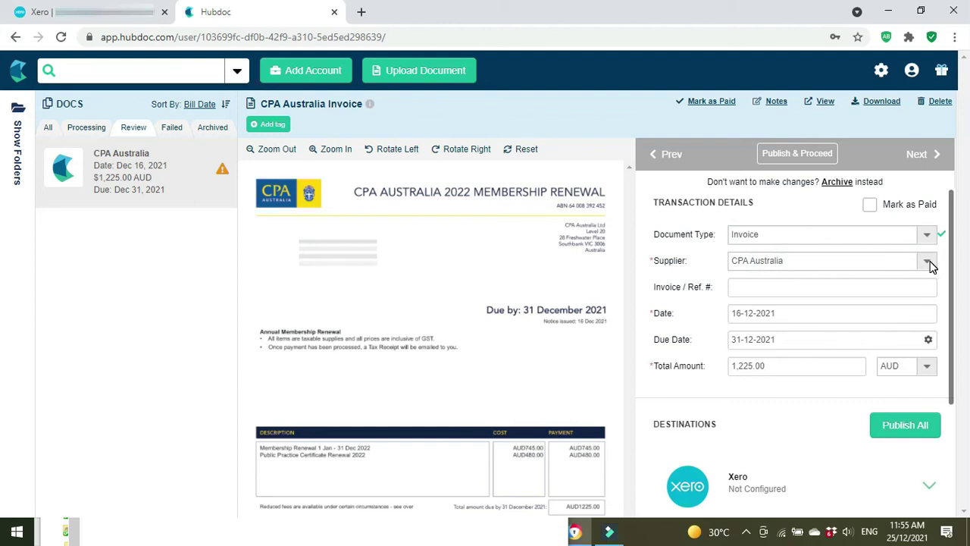
pyautogui.click(766, 290)
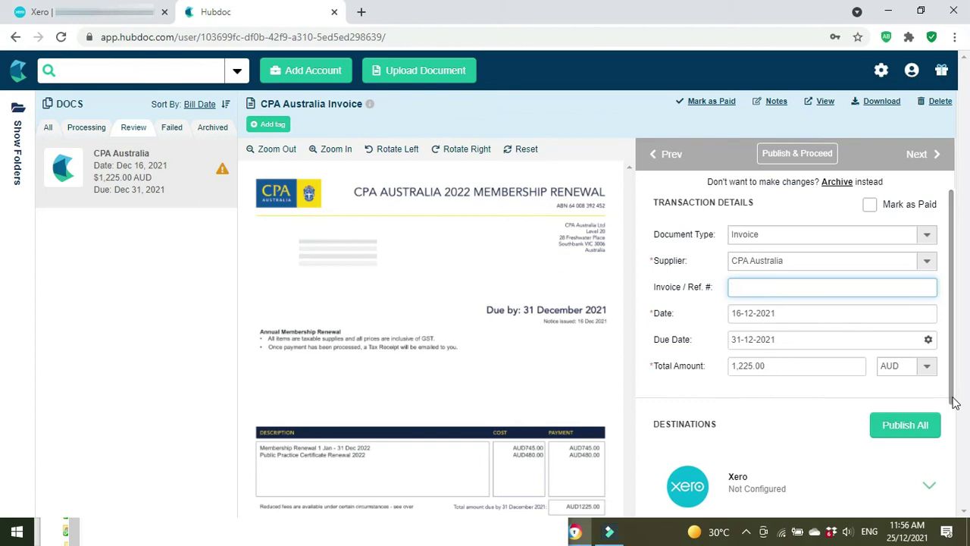
# Expand the Xero publishing settings and set Contact to CPA Australia with status Draft.
pyautogui.scroll(-3, 855, 427)
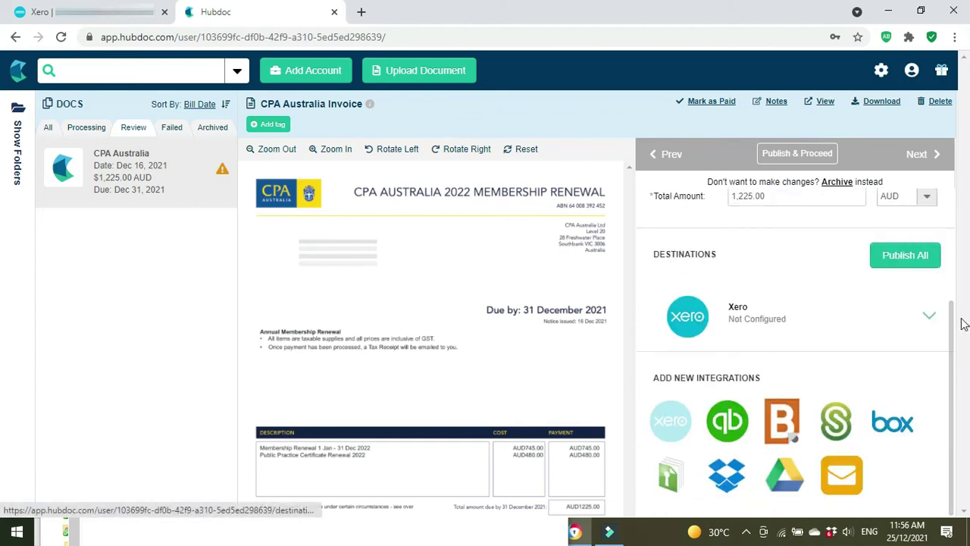
pyautogui.click(928, 318)
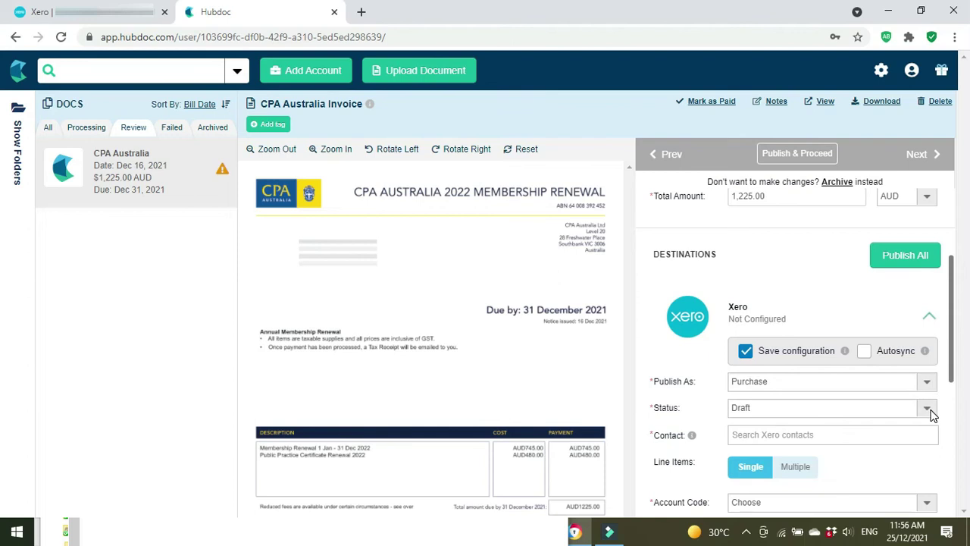
pyautogui.click(850, 441)
pyautogui.write('cpa')
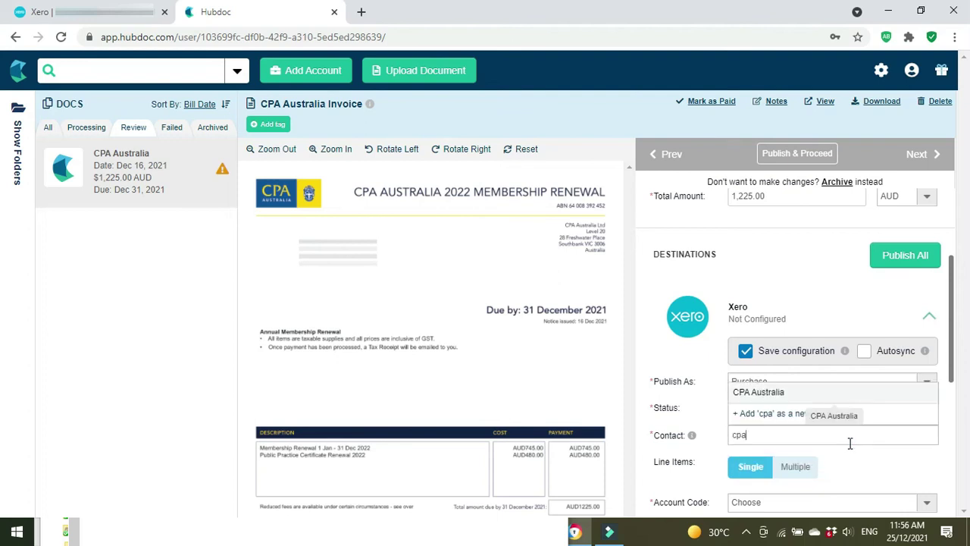
pyautogui.click(780, 394)
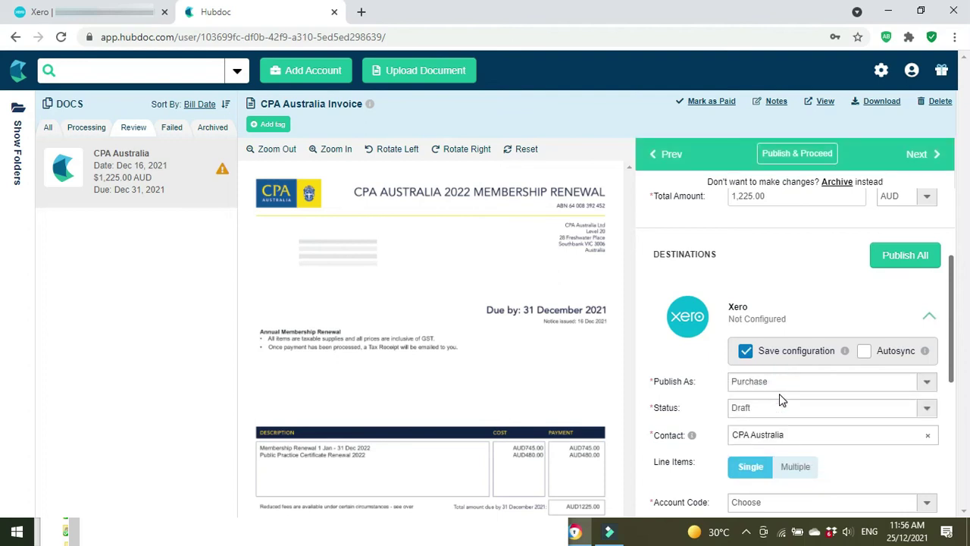
pyautogui.click(927, 409)
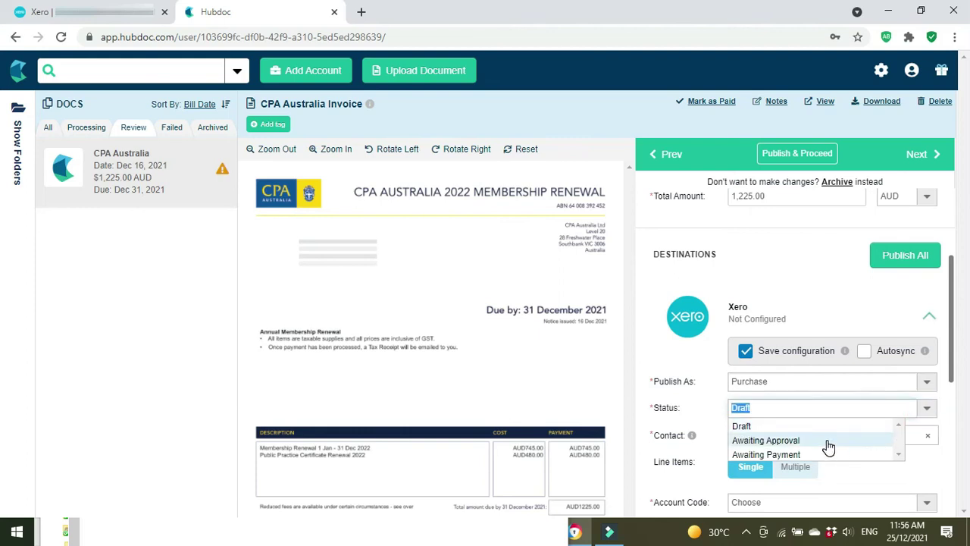
pyautogui.click(743, 427)
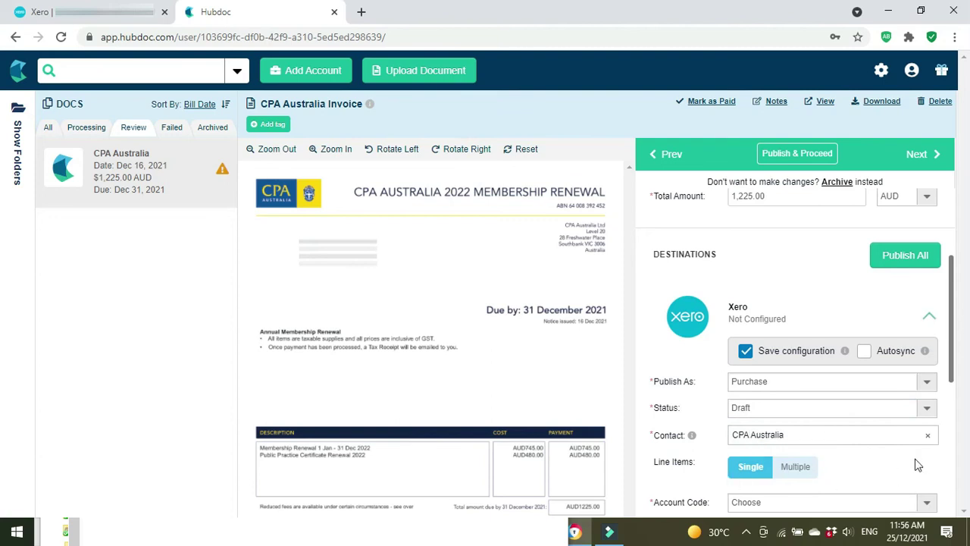
# Code the invoice to 62900 - Registrations & Memberships, cost centre ADM, and publish it.
pyautogui.scroll(-2, 918, 455)
pyautogui.click(844, 431)
pyautogui.write('Re')
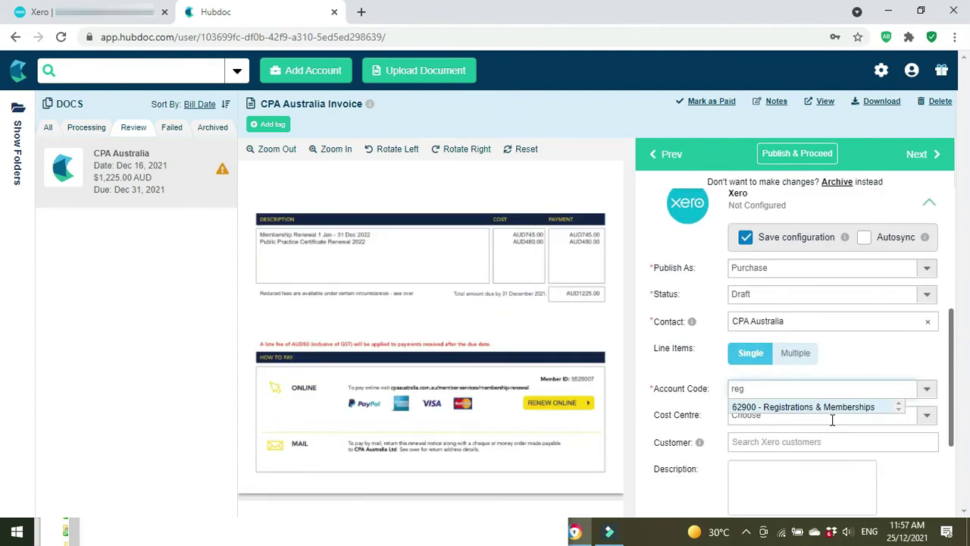
pyautogui.click(839, 408)
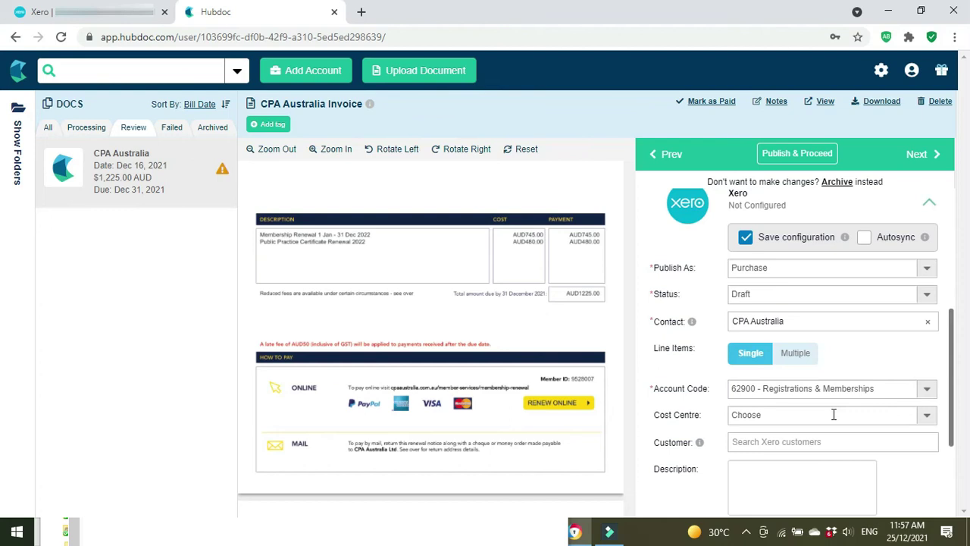
pyautogui.click(834, 414)
pyautogui.write('ad')
pyautogui.click(786, 432)
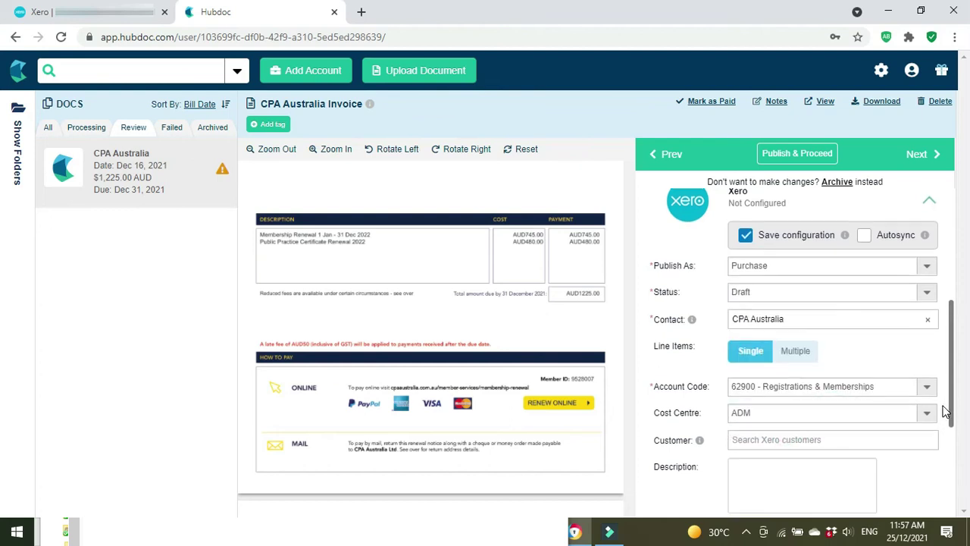
pyautogui.scroll(-2, 948, 414)
pyautogui.scroll(-2, 945, 412)
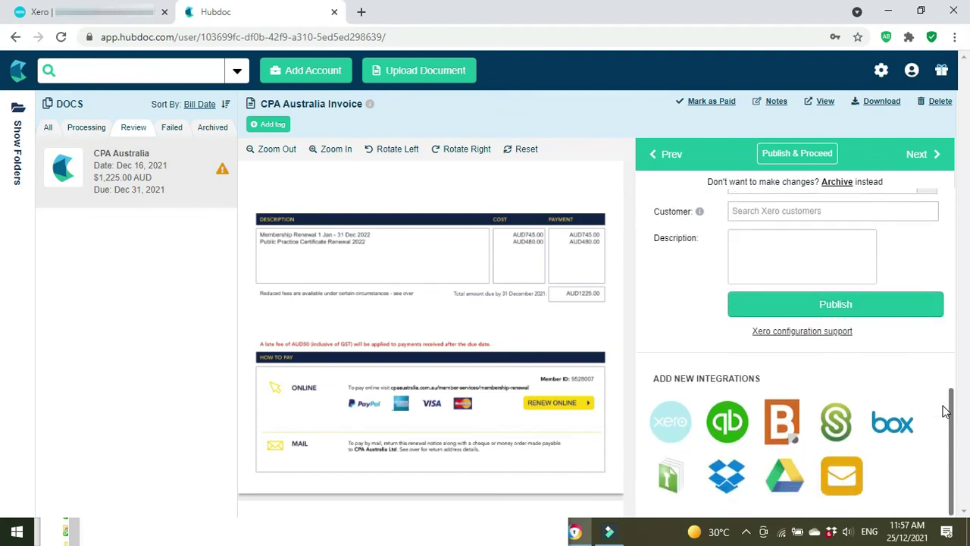
pyautogui.click(874, 310)
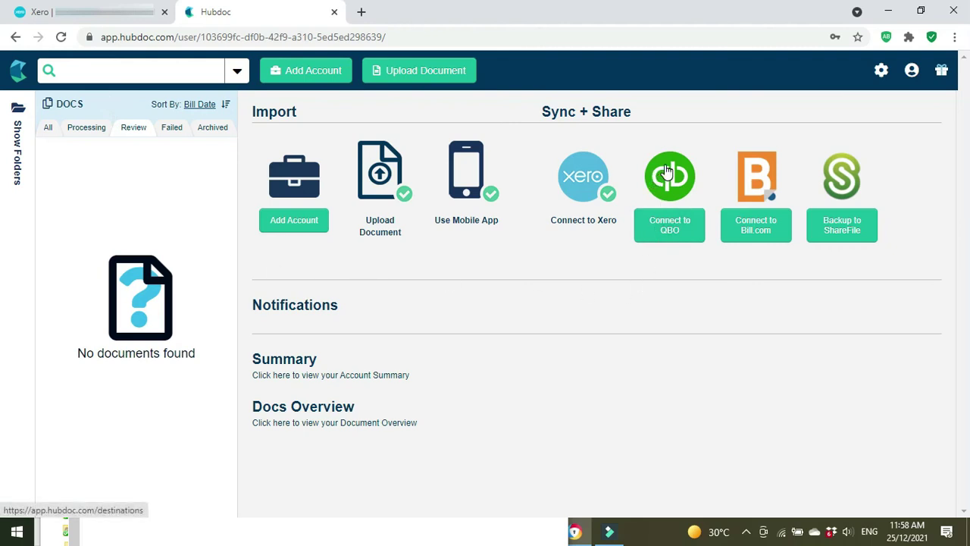
# Open the CPA Australia draft bill for 1,225.00 from Xero's Bills to pay, then return to Hubdoc.
pyautogui.hotkey('ctrl', 'shift', 'Tab')
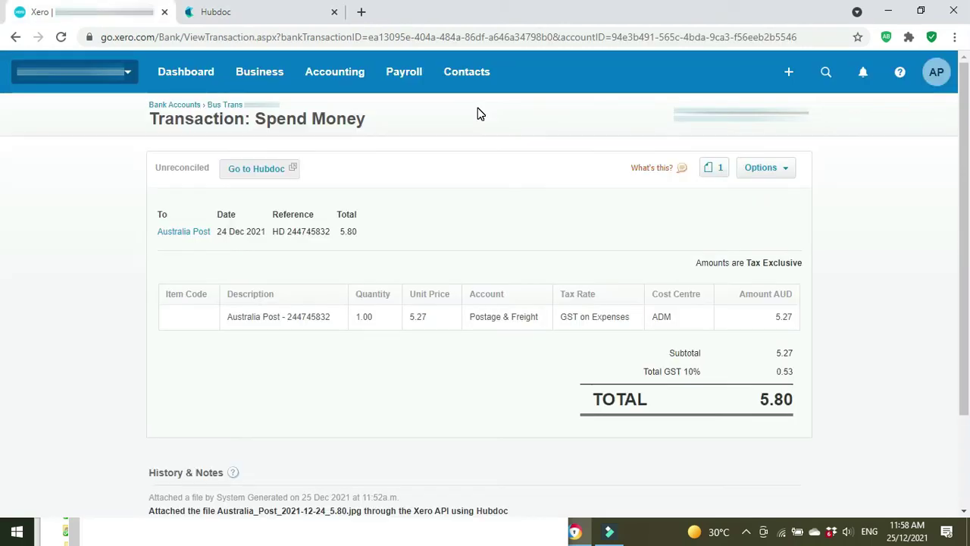
pyautogui.click(252, 71)
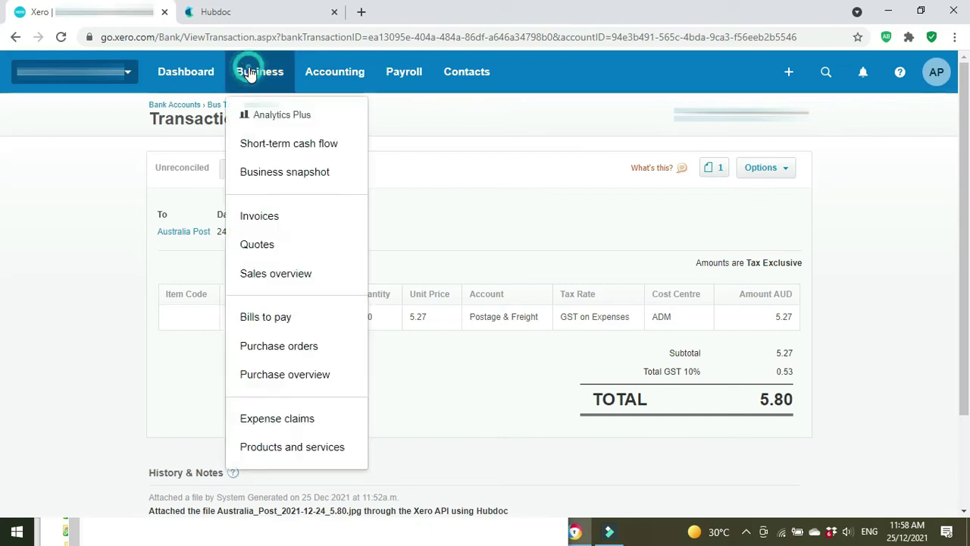
pyautogui.click(288, 319)
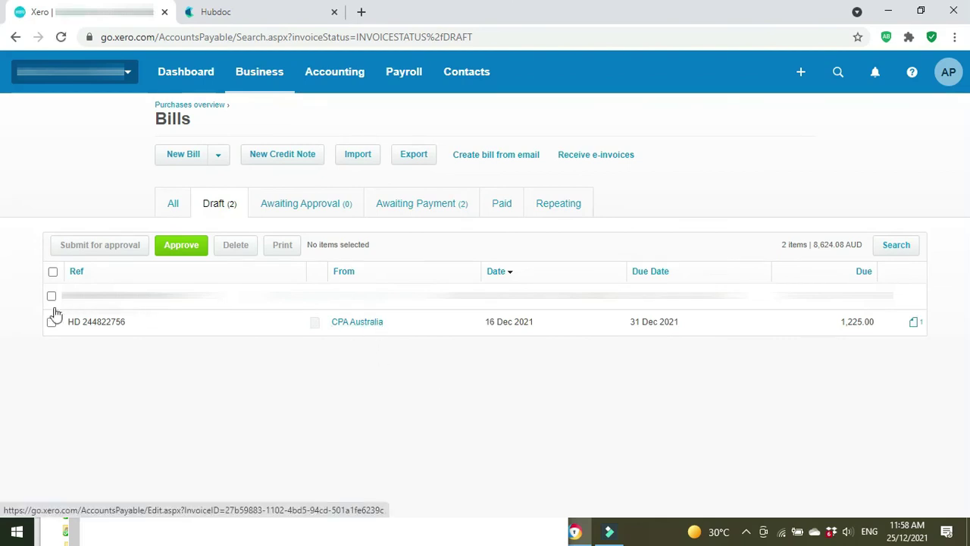
pyautogui.click(343, 323)
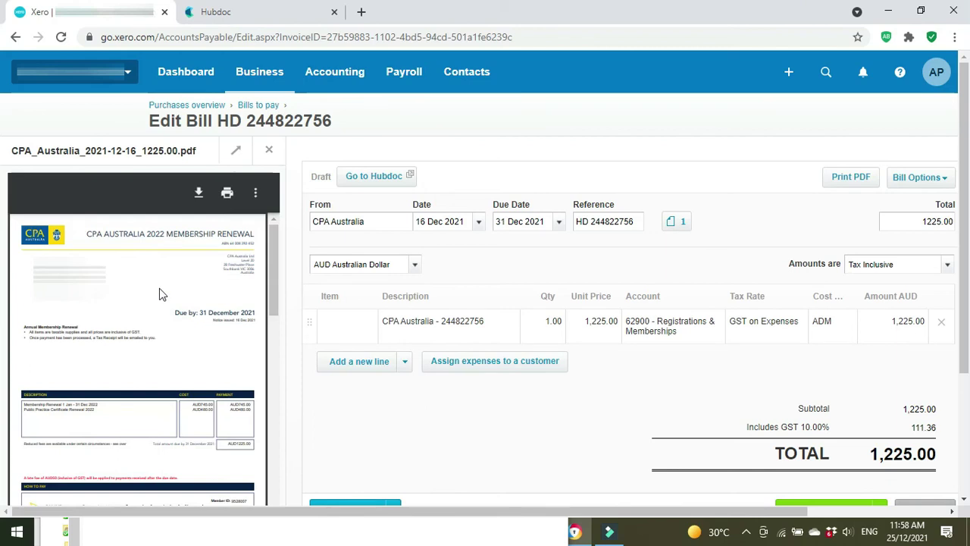
pyautogui.scroll(-5, 140, 255)
pyautogui.click(268, 149)
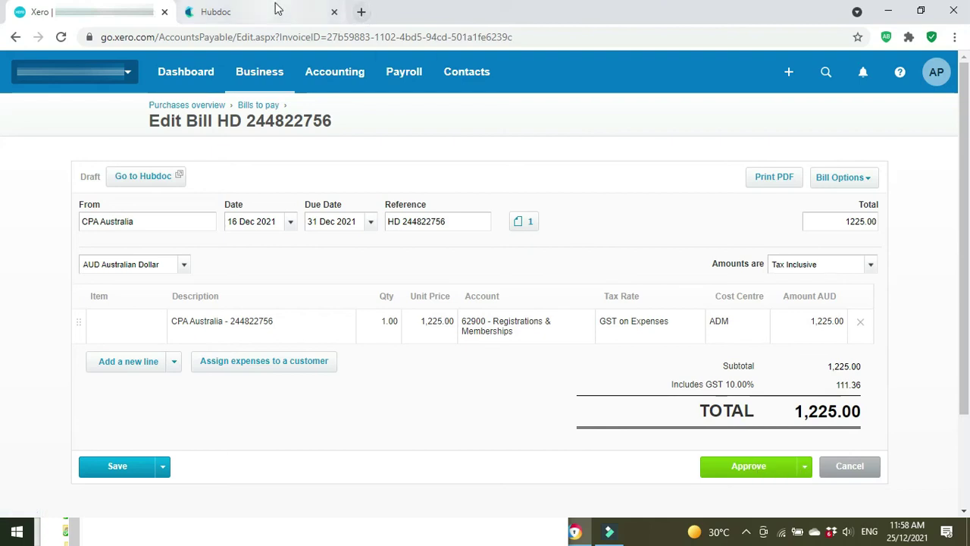
pyautogui.click(227, 12)
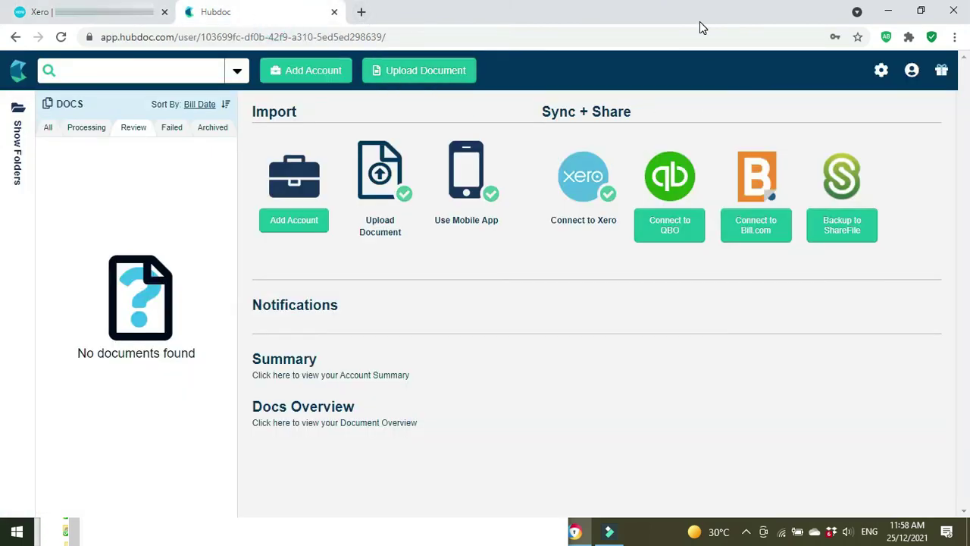